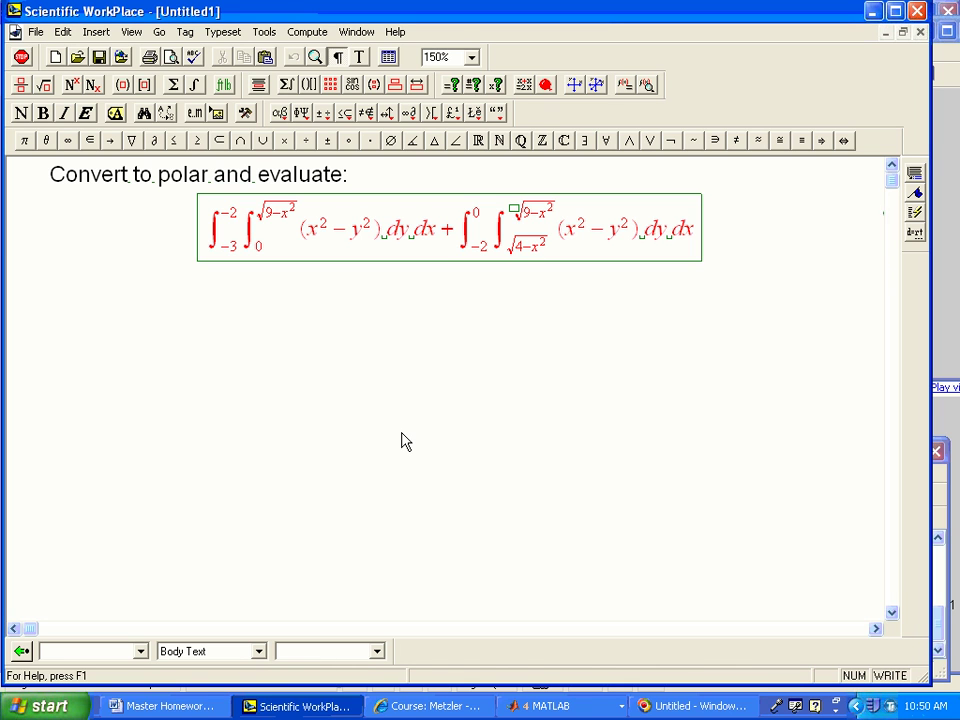
- Delete the empty placeholder before the square root in the second integral's upper limit
left_click(521, 210)
key("BackSpace")
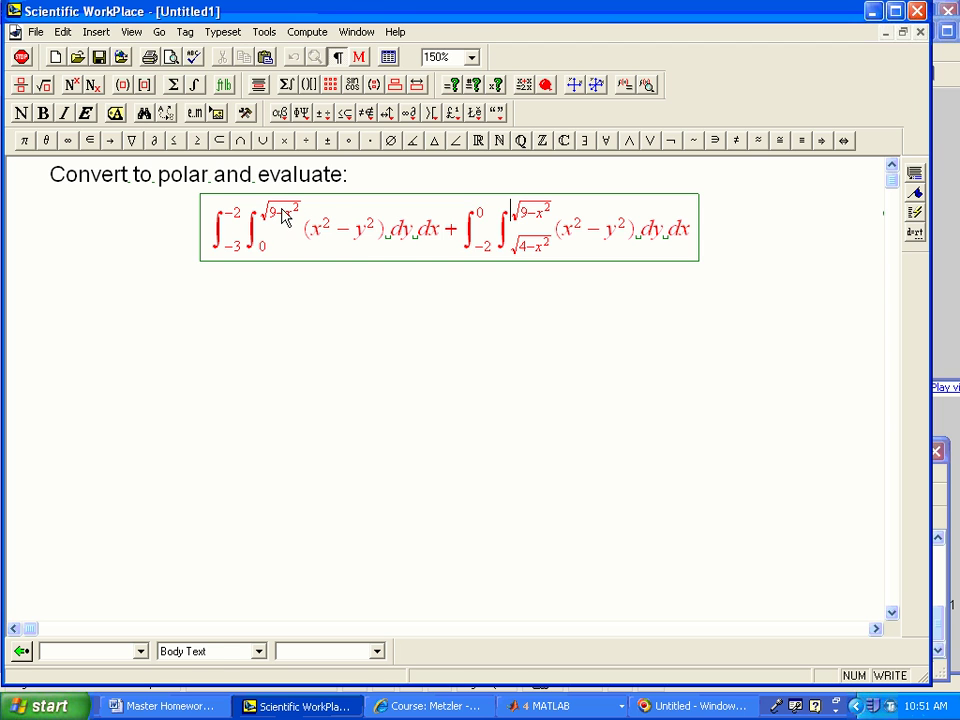
- Start a math display below the integrals with the first row y² = 9 − x²
left_click(493, 297)
key("ctrl+d")
type("y")
key("ctrl+h")
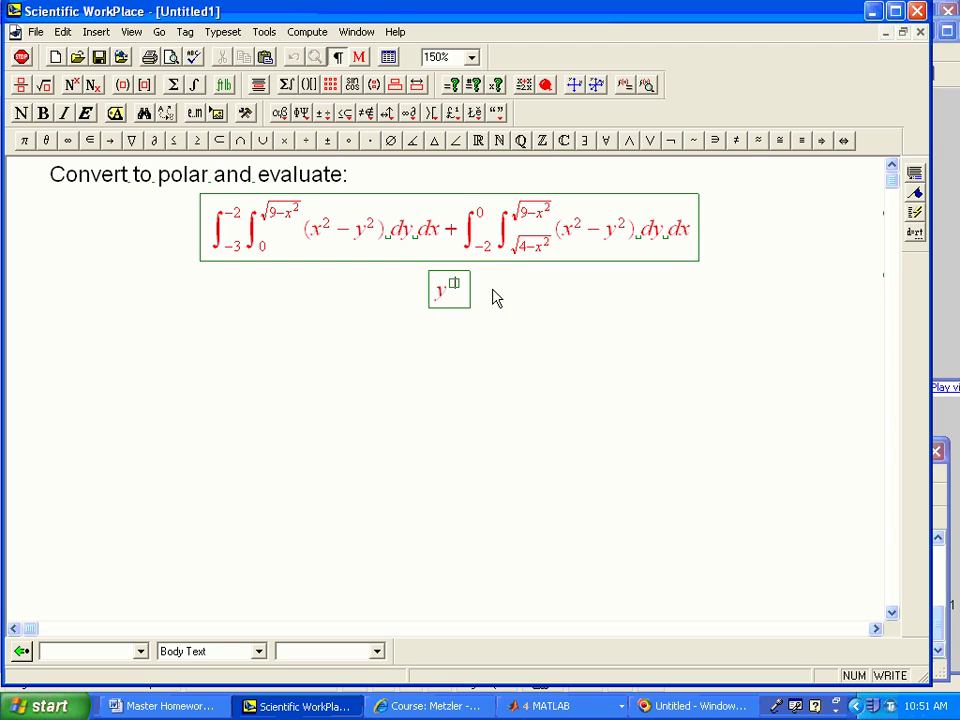
type("2")
key("space")
type("= 9 - x")
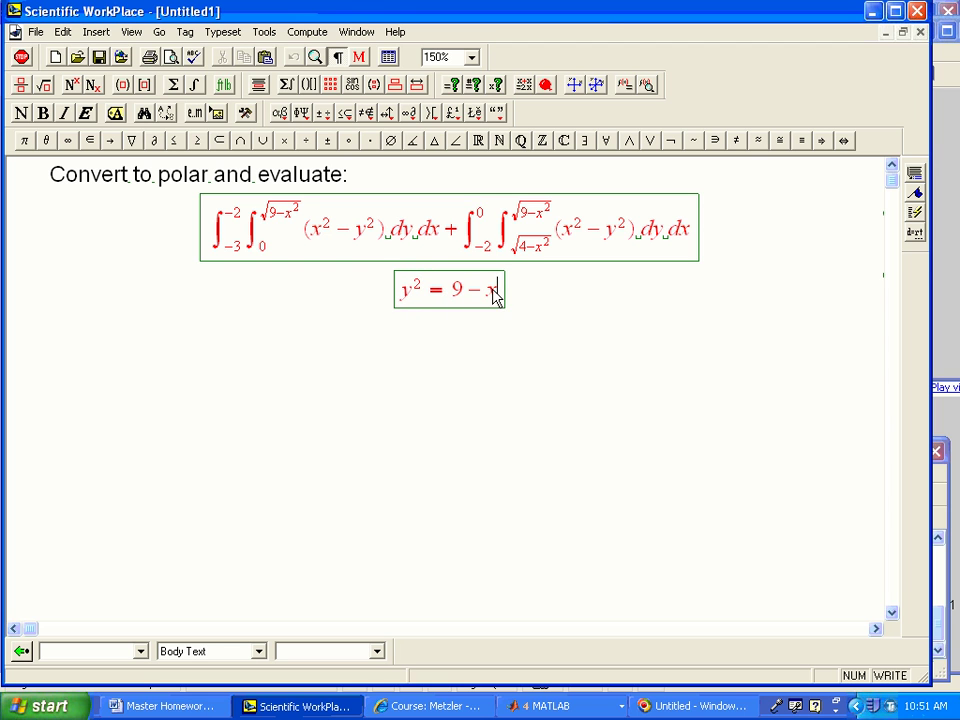
key("ctrl+h")
type("2")
- Add a second row reading x² + y² = 9 = 3²
key("Return")
type("x2")
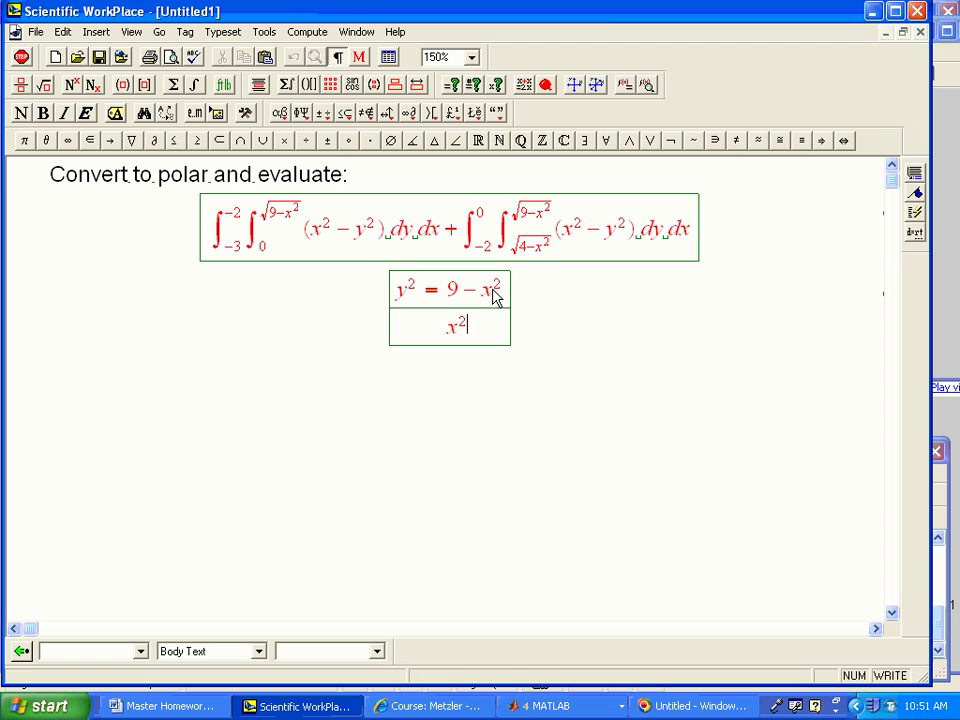
key("space")
type("+y")
key("ctrl+h")
type("2")
key("space")
type("= 9 = 3")
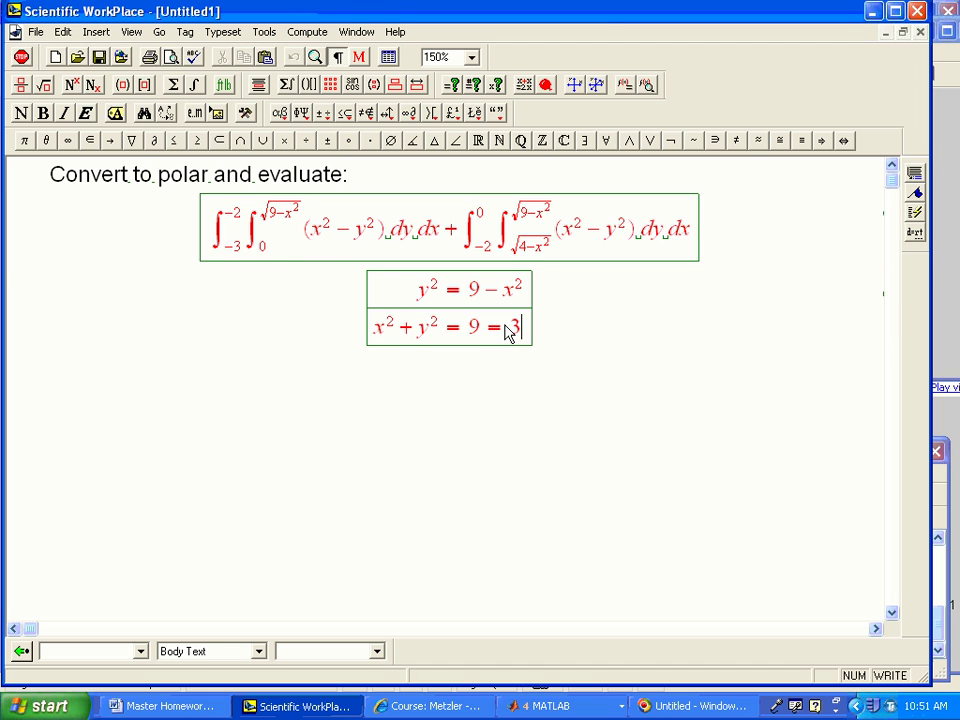
key("ctrl+h")
type("2")
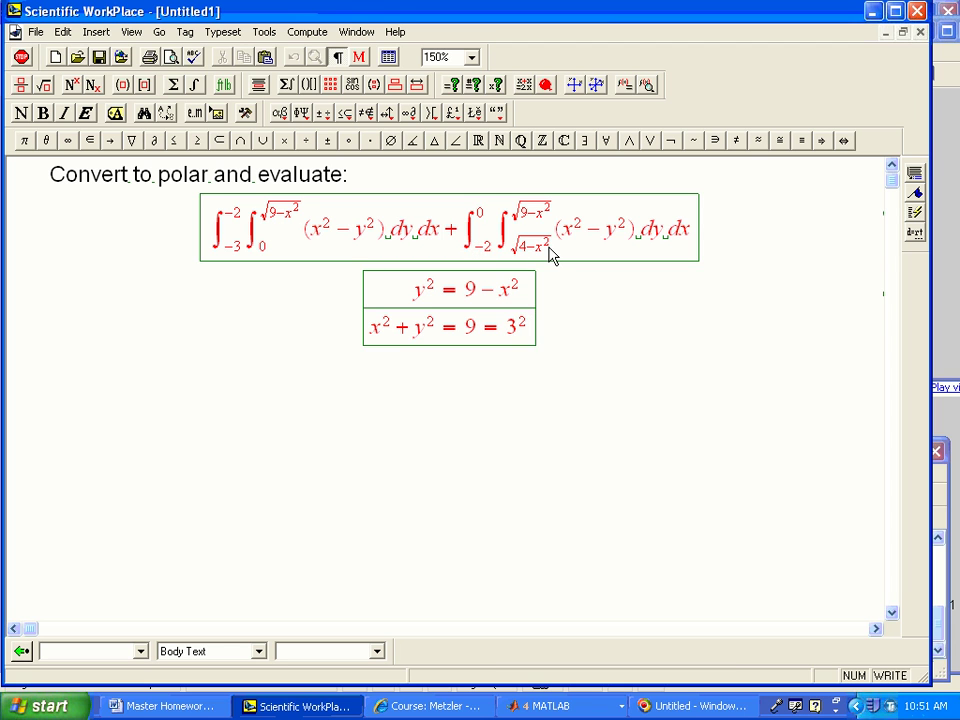
- Add a third display row reading x² + y² = 4 = 2²
key("Return")
type("x")
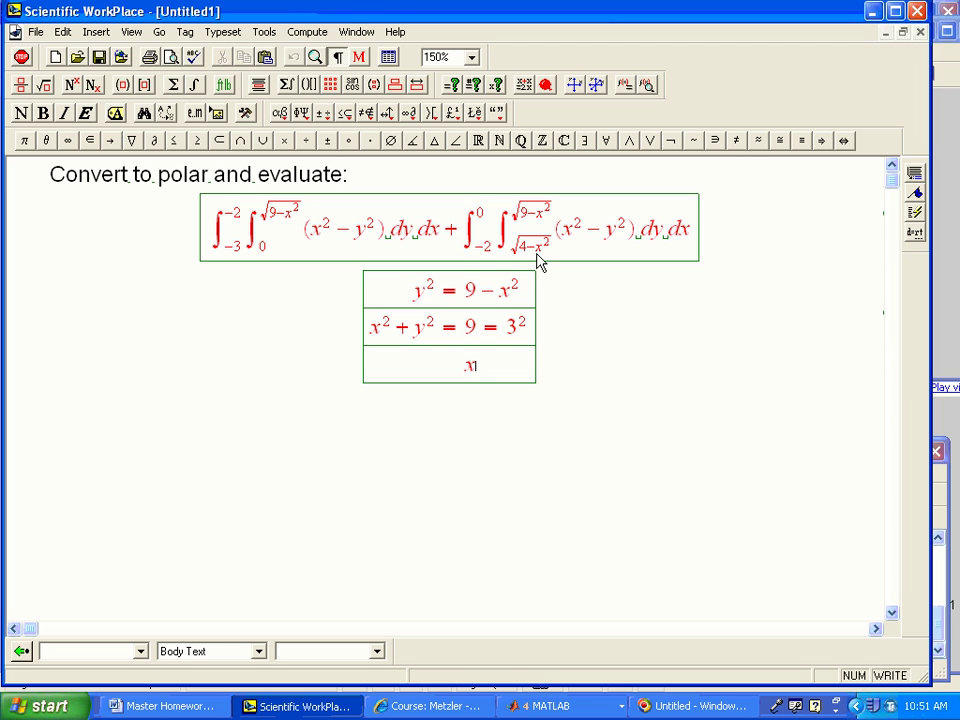
key("ctrl+h")
type("2 + y")
key("ctrl+h")
type("2 = 4 = 2")
key("ctrl+h")
type("2")
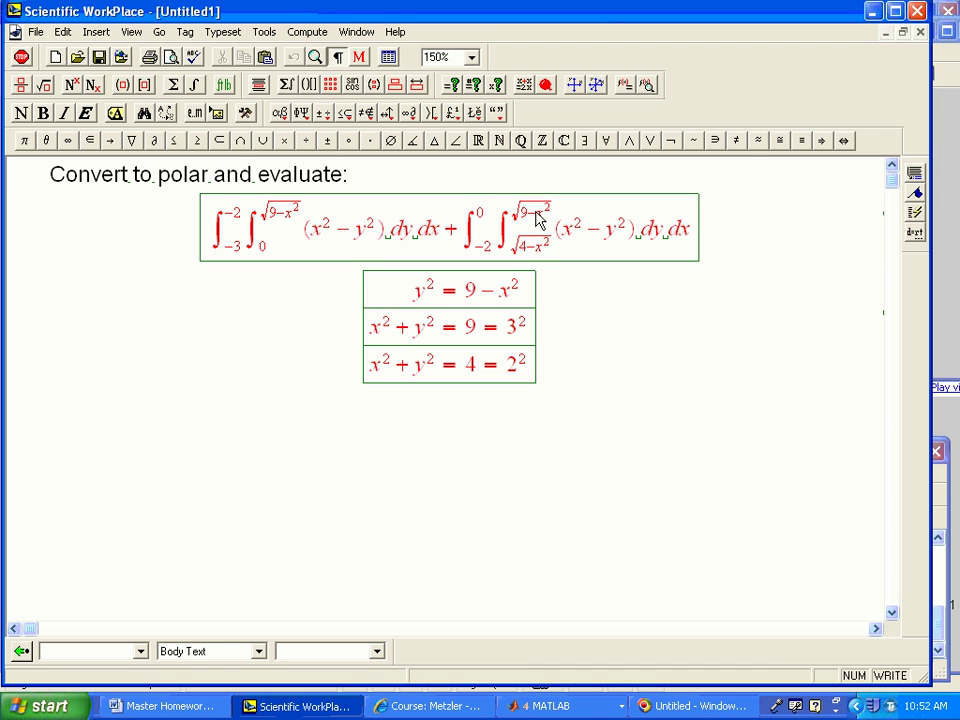
- Move the insertion point among the integral limits, from the −3 to the −2 limit
left_click(484, 243)
left_click(480, 242)
left_click(490, 250)
key("Left")
left_click(224, 252)
key("Up")
- Switch to the Untitled2 document showing the quarter-circle plot via the Window menu
left_click(358, 32)
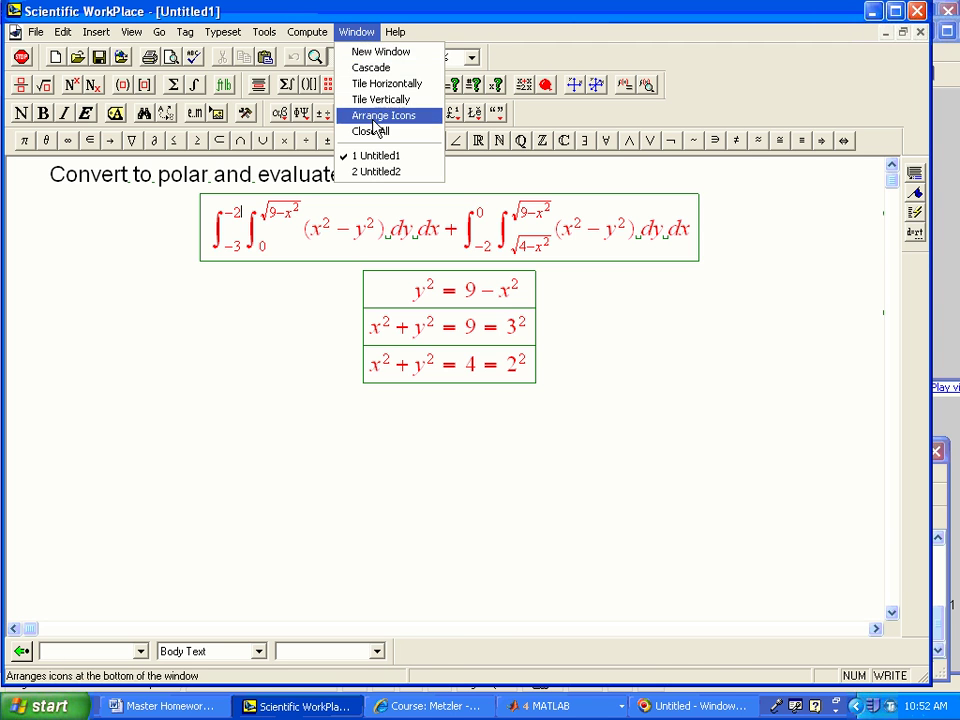
left_click(377, 157)
left_click(358, 32)
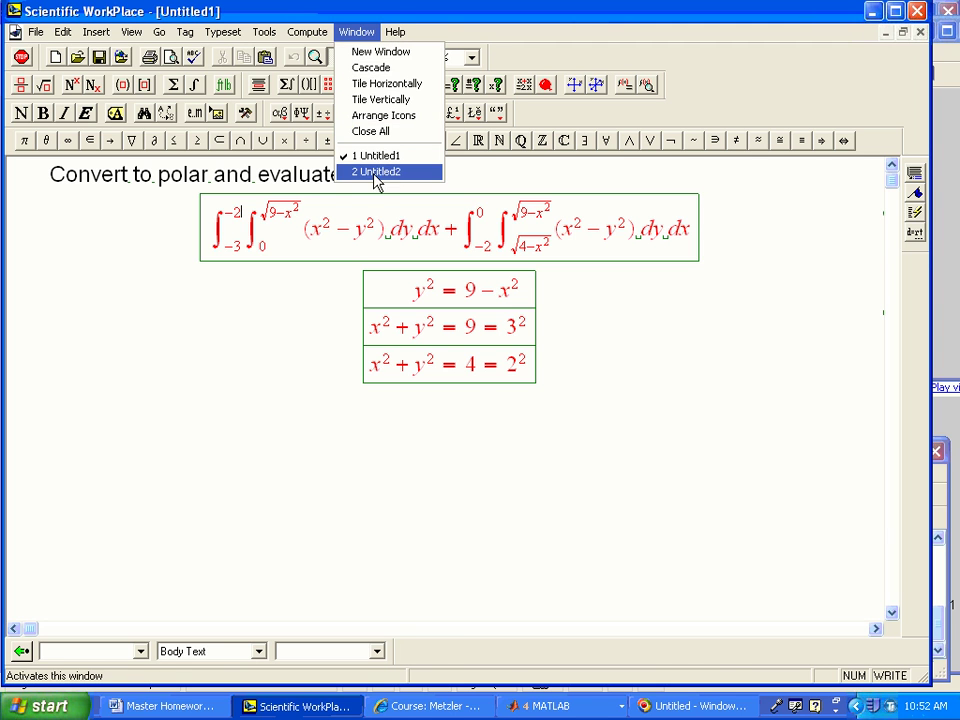
left_click(372, 171)
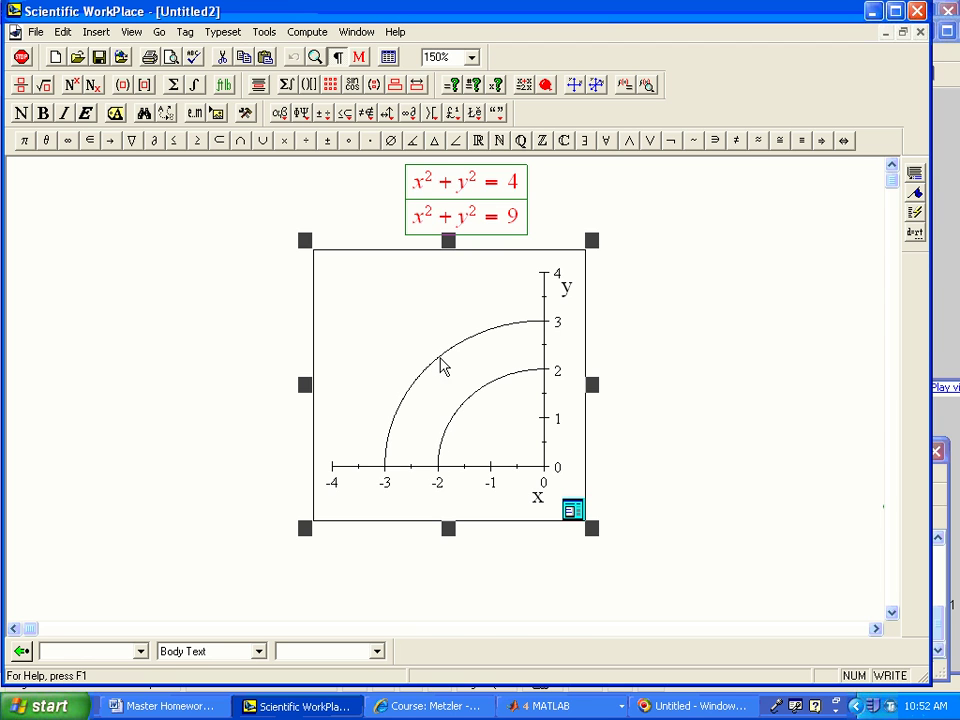
- Add x=-2 as a new plotted item in the plot's properties and redraw
left_click(571, 511)
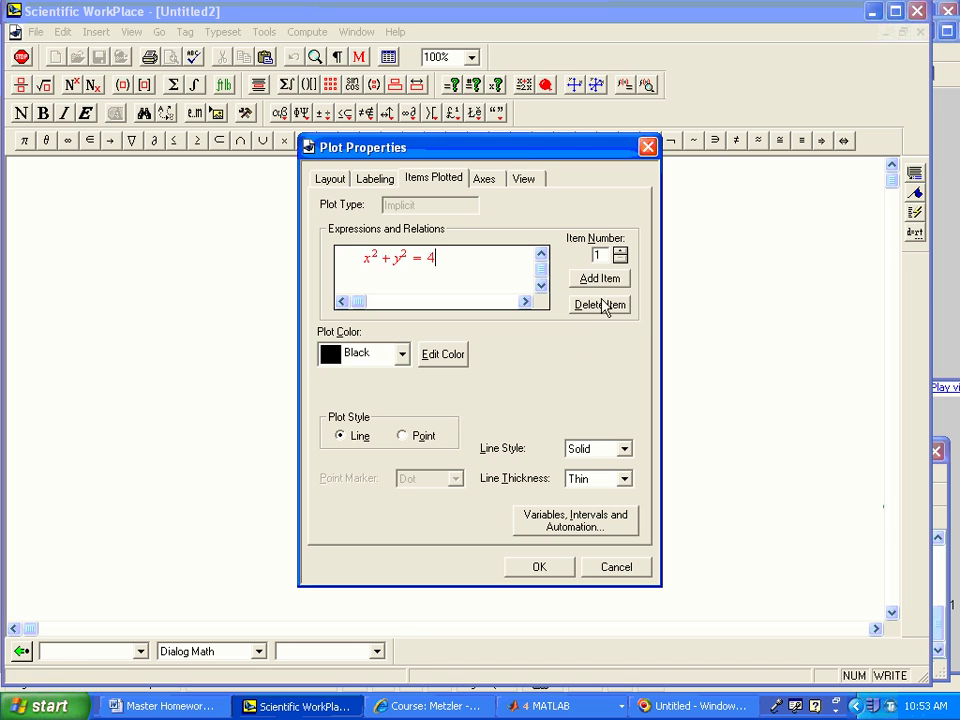
left_click(601, 279)
left_click(481, 275)
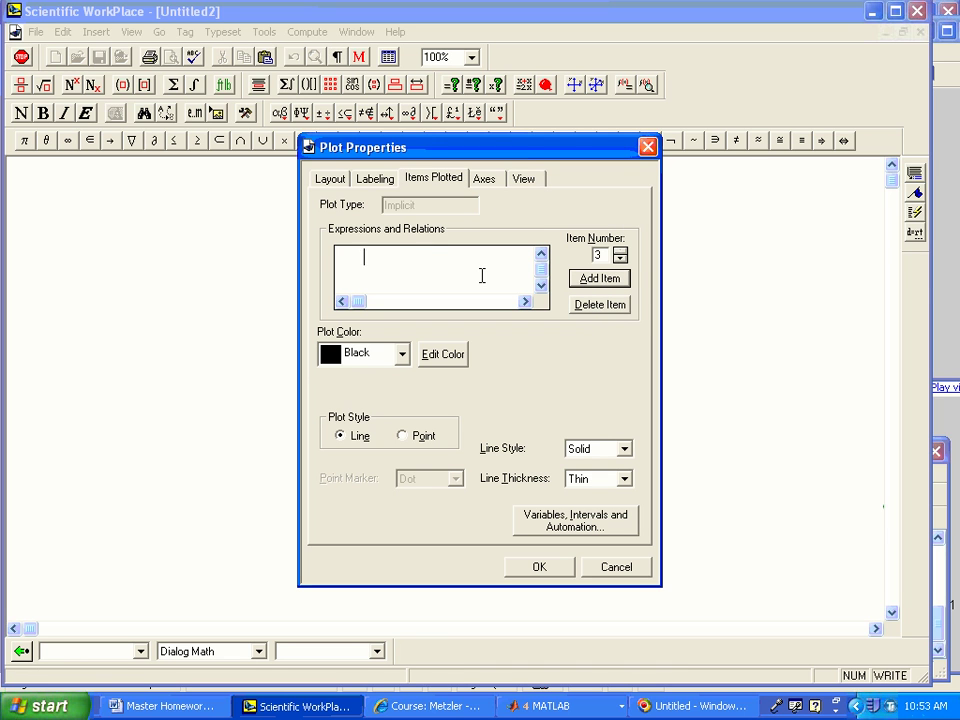
type("x=-2")
left_click(543, 569)
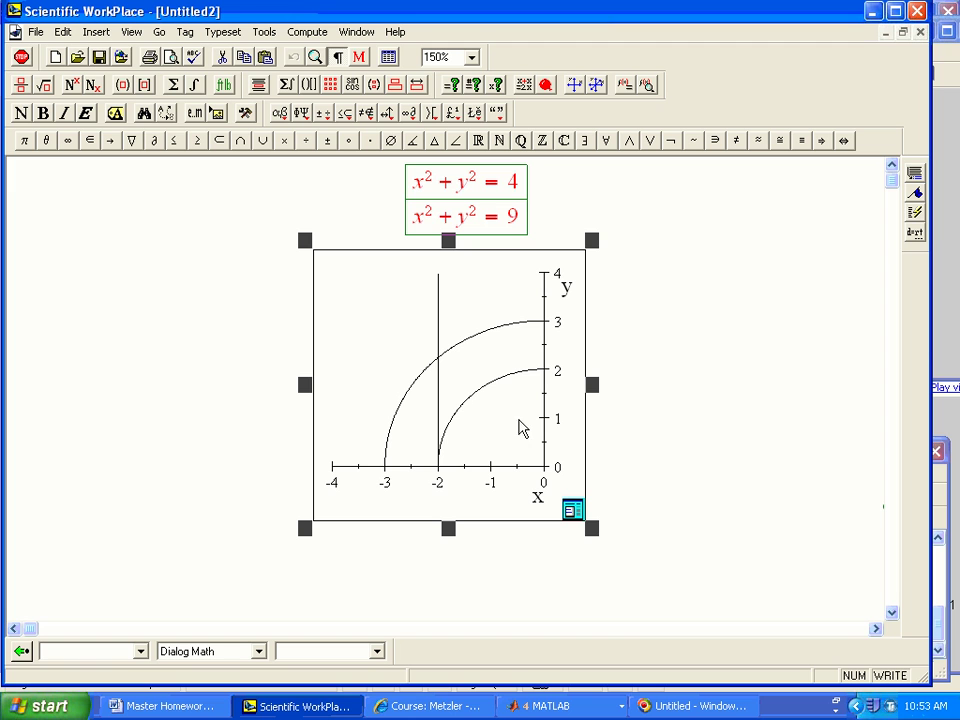
- Tile Untitled1 and Untitled2 horizontally and scroll each to show the plot and integrals
left_click(352, 32)
left_click(372, 83)
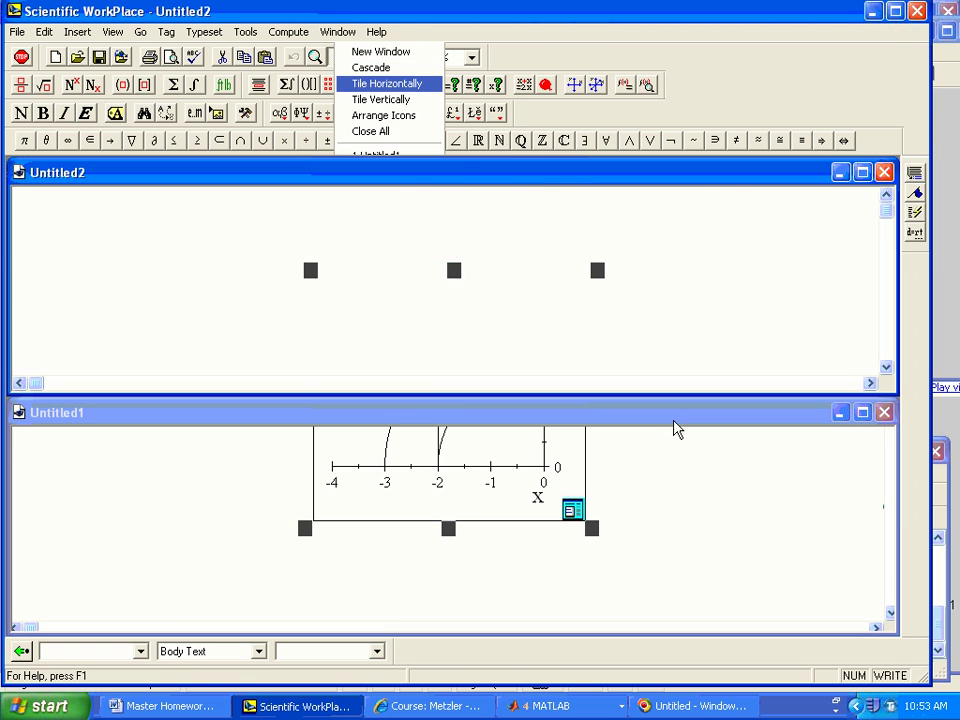
left_click(889, 574)
scroll(889, 579, "down", 3)
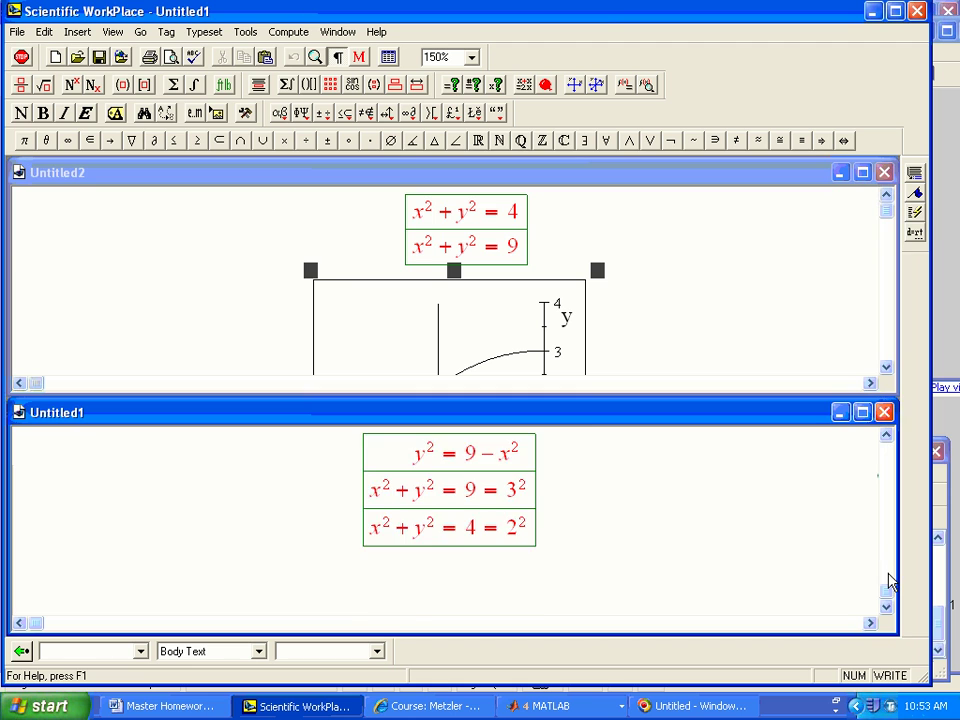
scroll(889, 579, "up", 3)
left_click(885, 368)
scroll(885, 368, "down", 2)
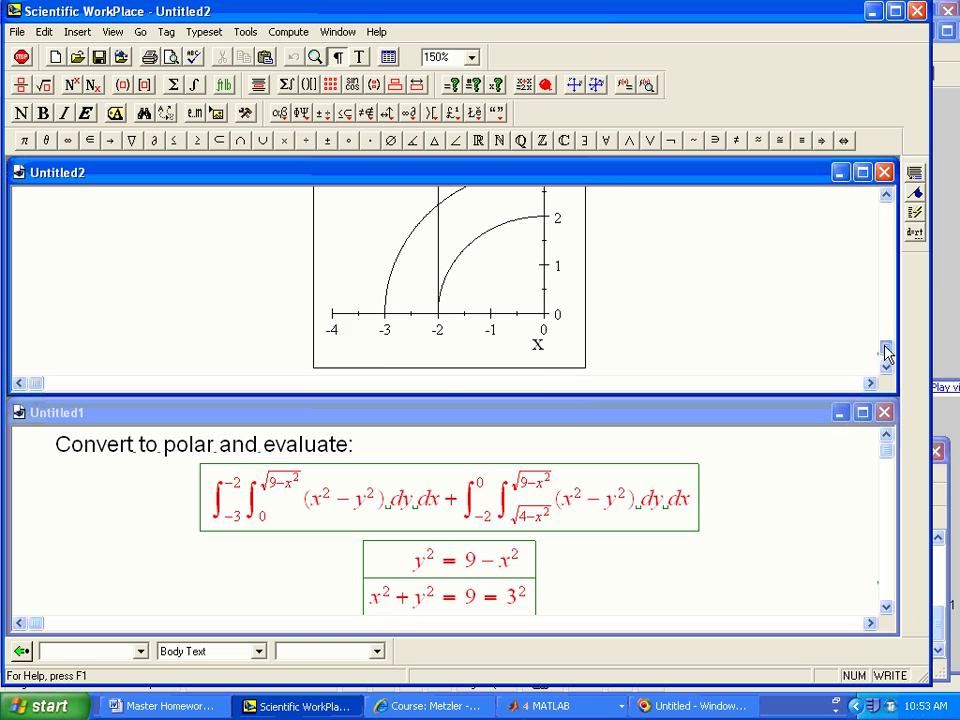
scroll(885, 347, "up", 1)
scroll(890, 385, "down", 1)
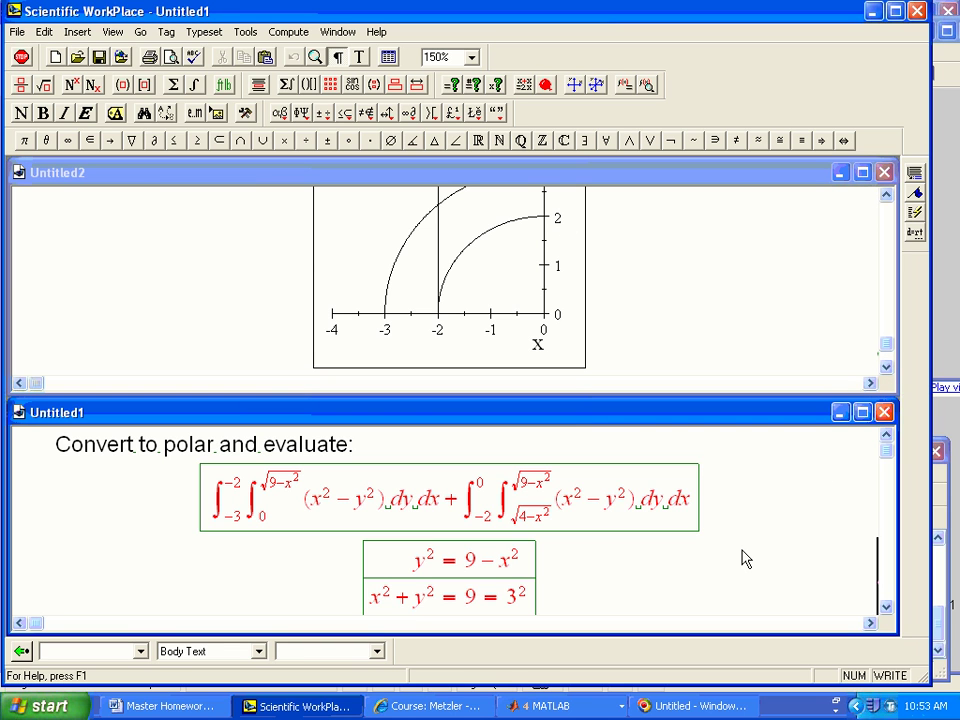
- Start a new '=' row with nested integrals, outer limits π/2 to π and inner limits 2 to 3
key("Up")
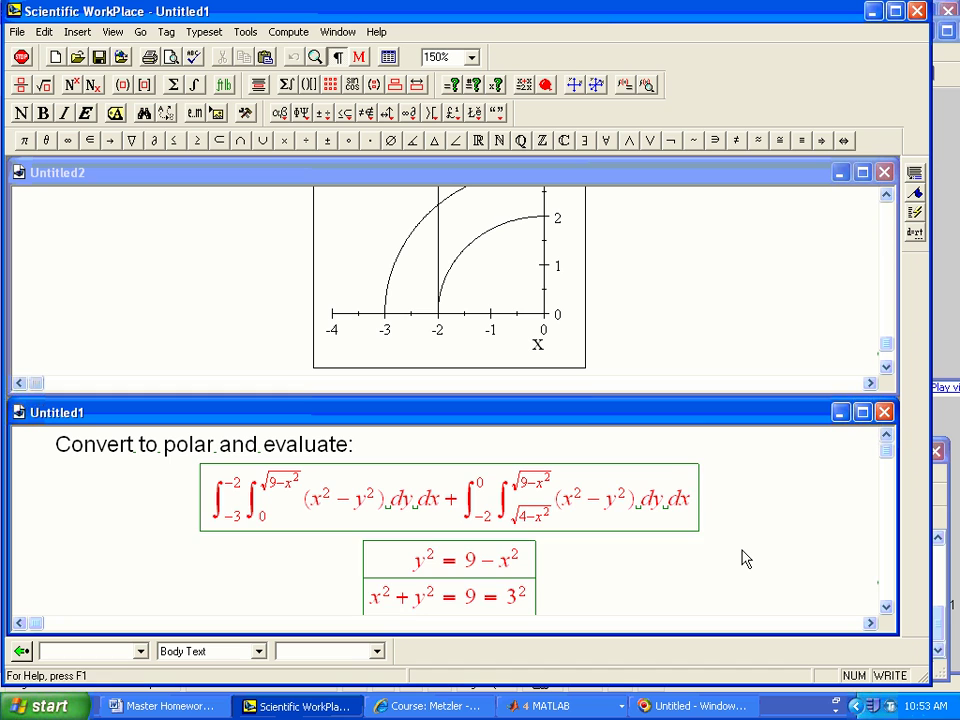
key("Return")
type("=")
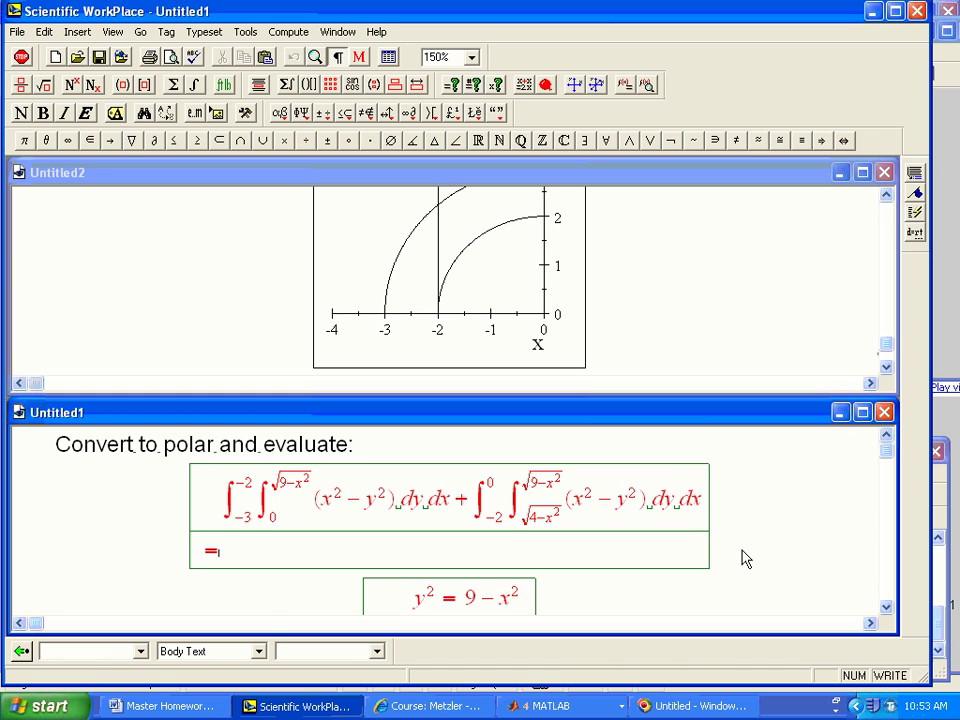
key("ctrl+i")
key("ctrl+Down")
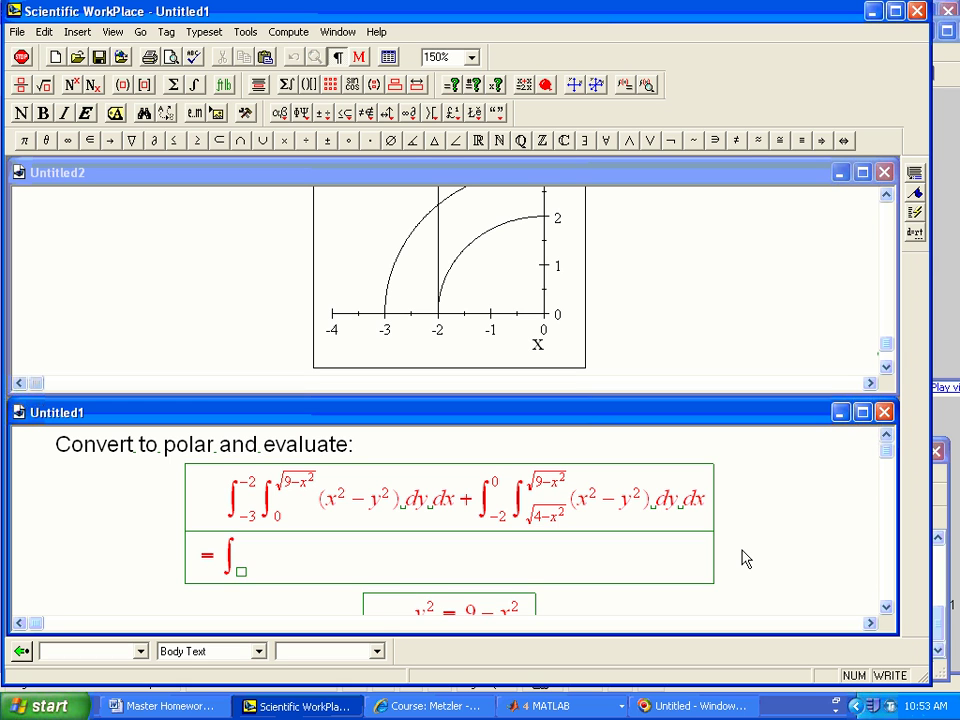
type("pi")
type("/2")
key("ctrl+Up")
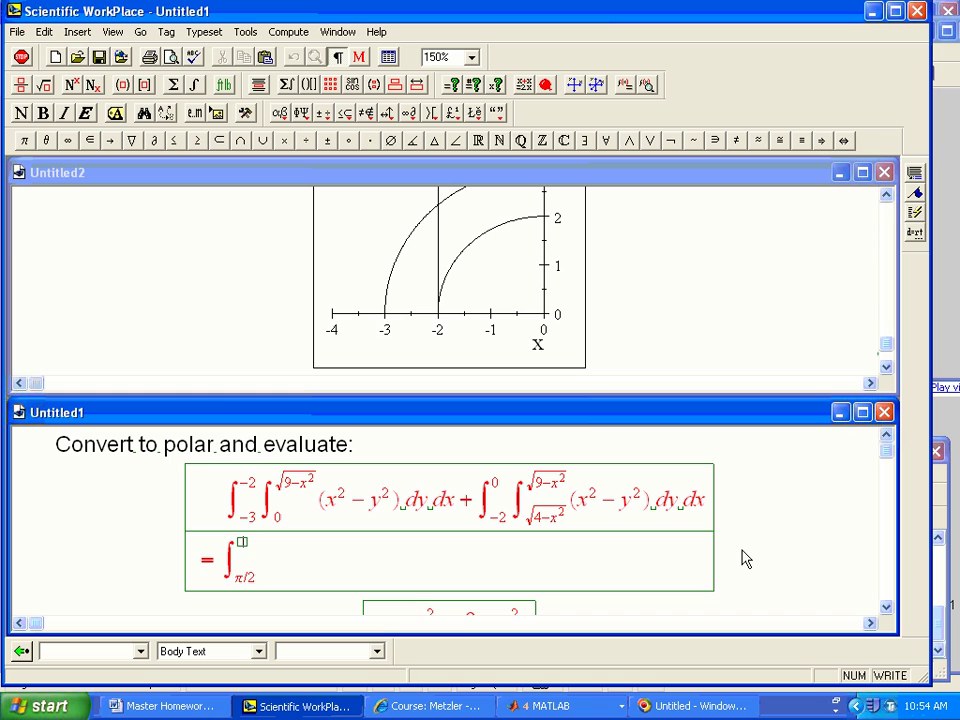
type("pi")
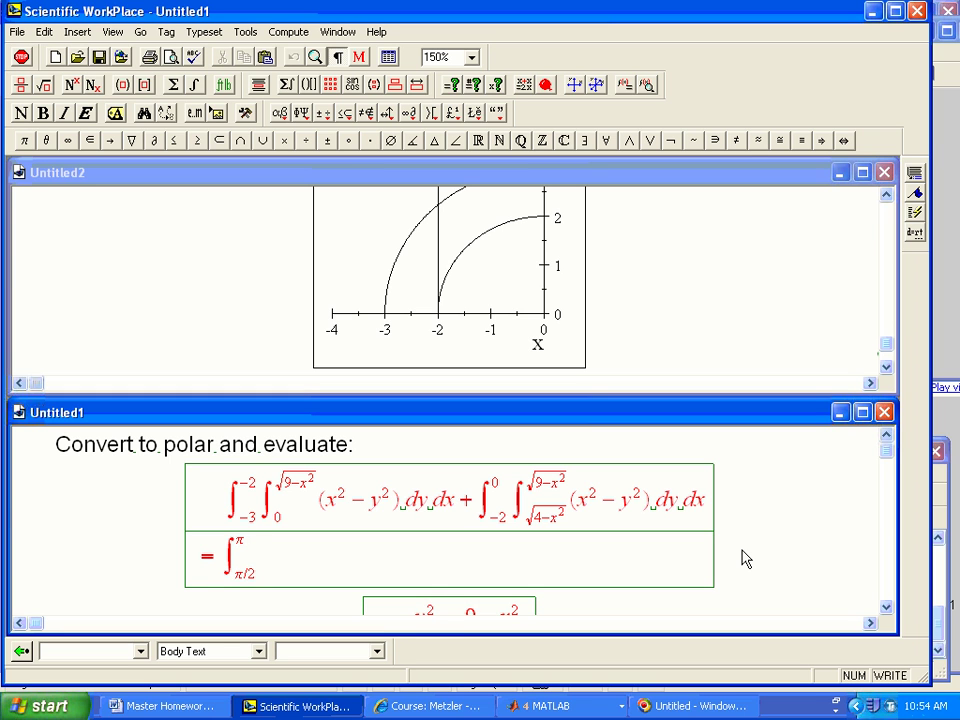
key("ctrl+i")
key("ctrl+Down")
type("2")
key("ctrl+Up")
type("3")
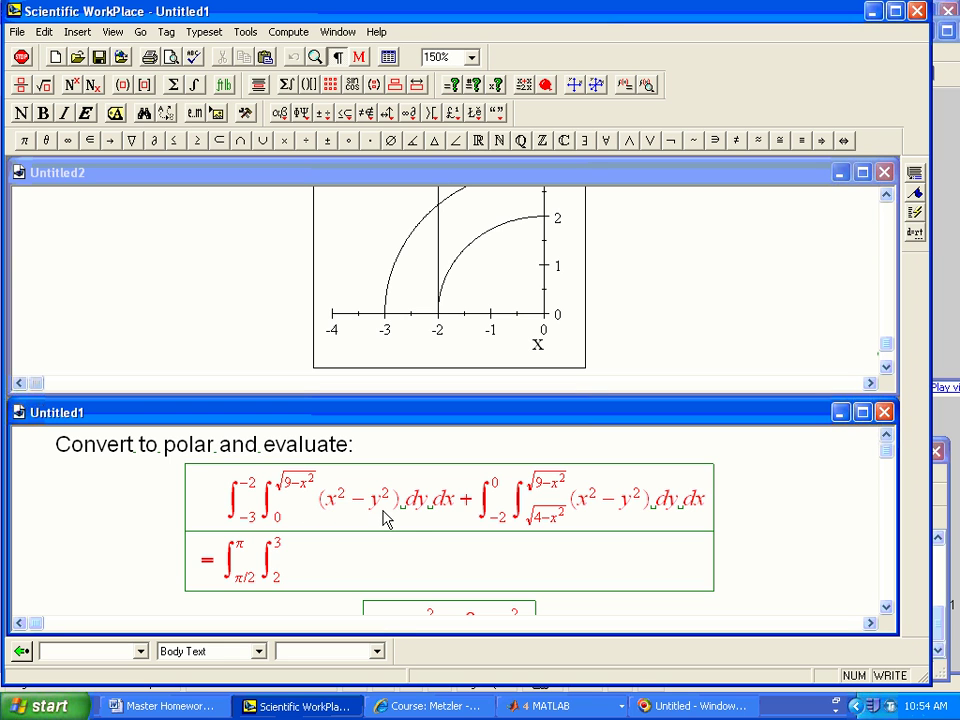
key("Right")
- Enter the integrand r²(cos²θ − sin²θ)
type("r")
key("ctrl+Up")
type("2")
key("Right")
key("ctrl+9")
type("cos")
key("ctrl+Up")
type("2")
key("Right")
key("ctrl+g")
type("q")
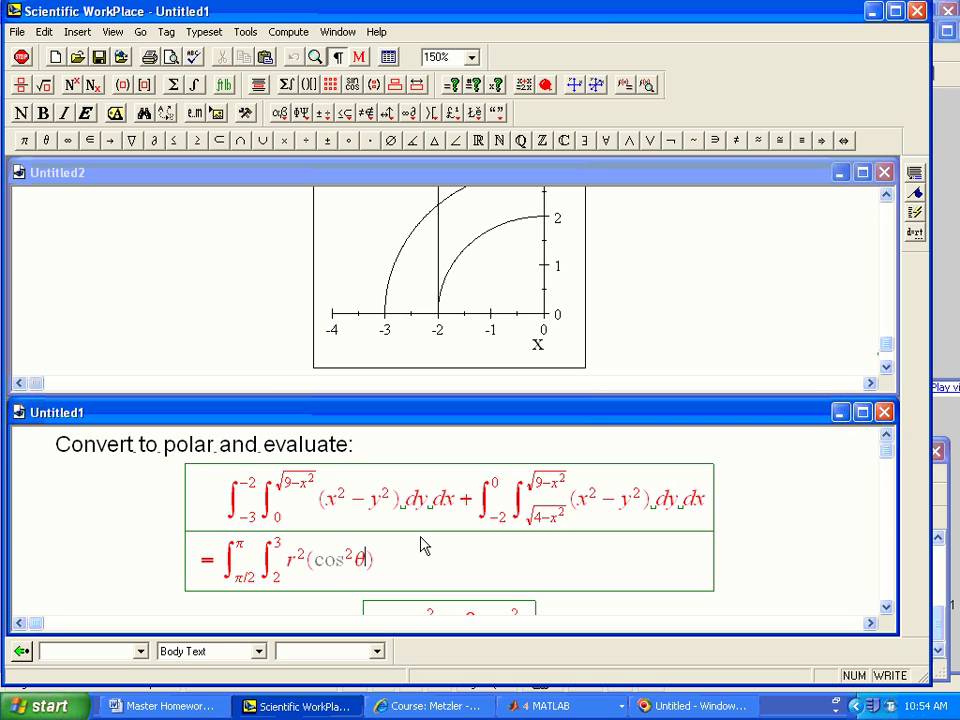
type("-sin")
key("ctrl+Up")
type("2")
key("Right")
key("ctrl+g")
key("q")
- Finish the line with r dr dθ and add an empty row below
key("Right")
type("r dr d")
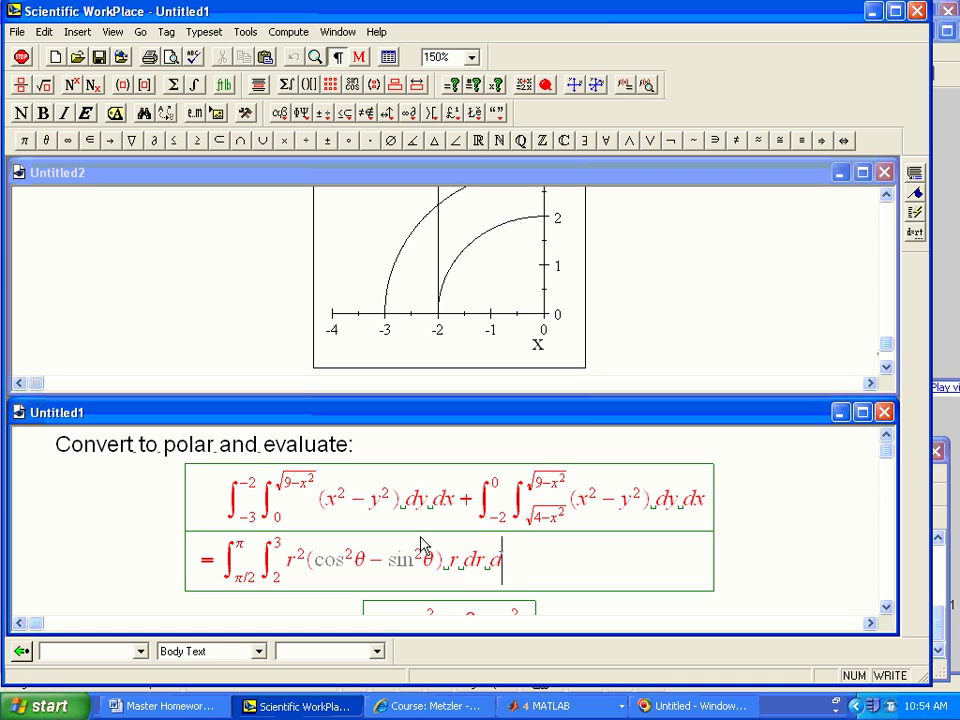
key("ctrl+g")
key("q")
key("Return")
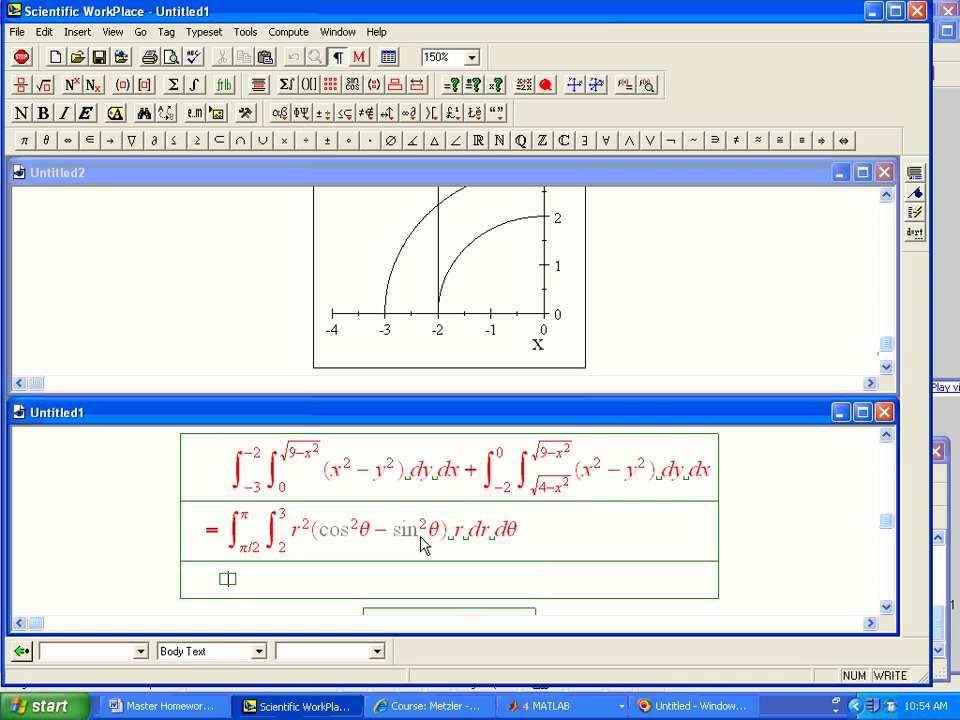
- Begin an '=' line with two integrals, limits π/2 to π and 2 to 3
type("=")
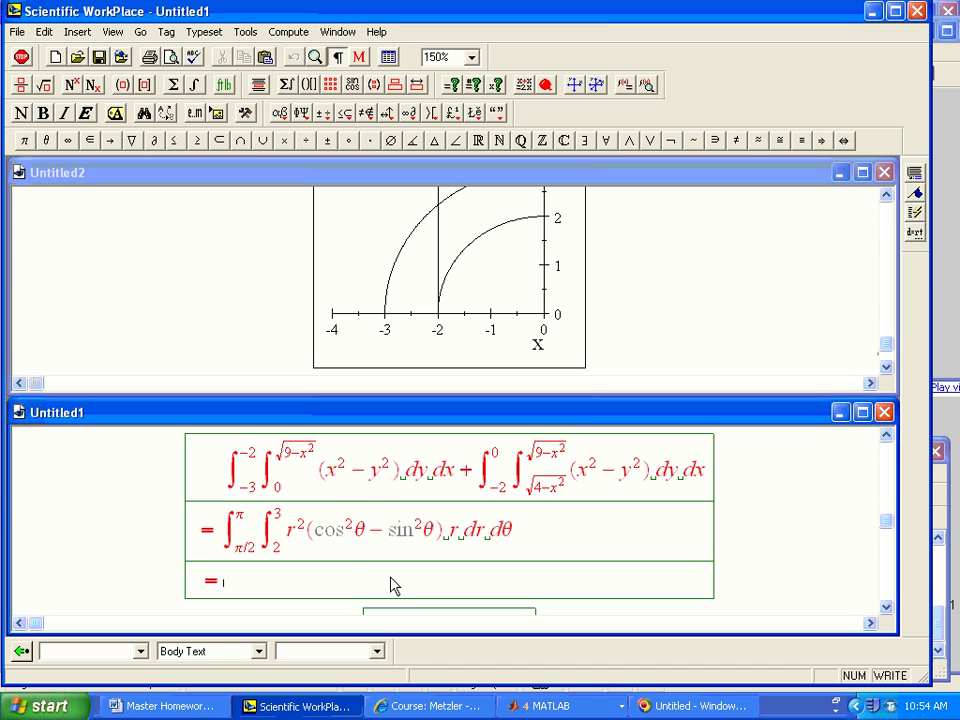
key("ctrl+i")
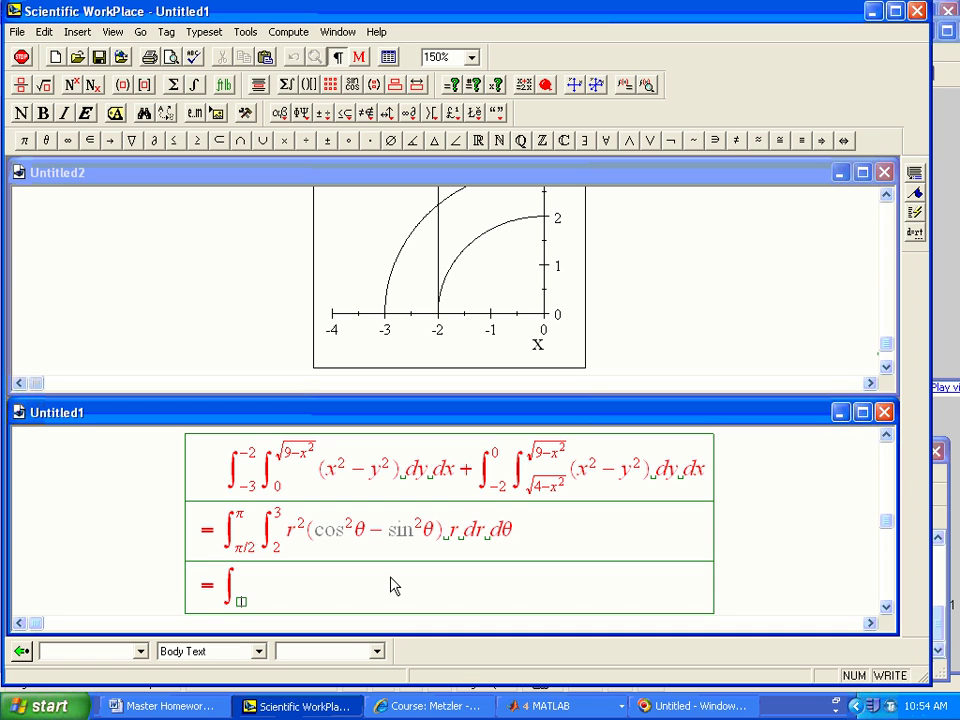
type("π/2")
key("Tab")
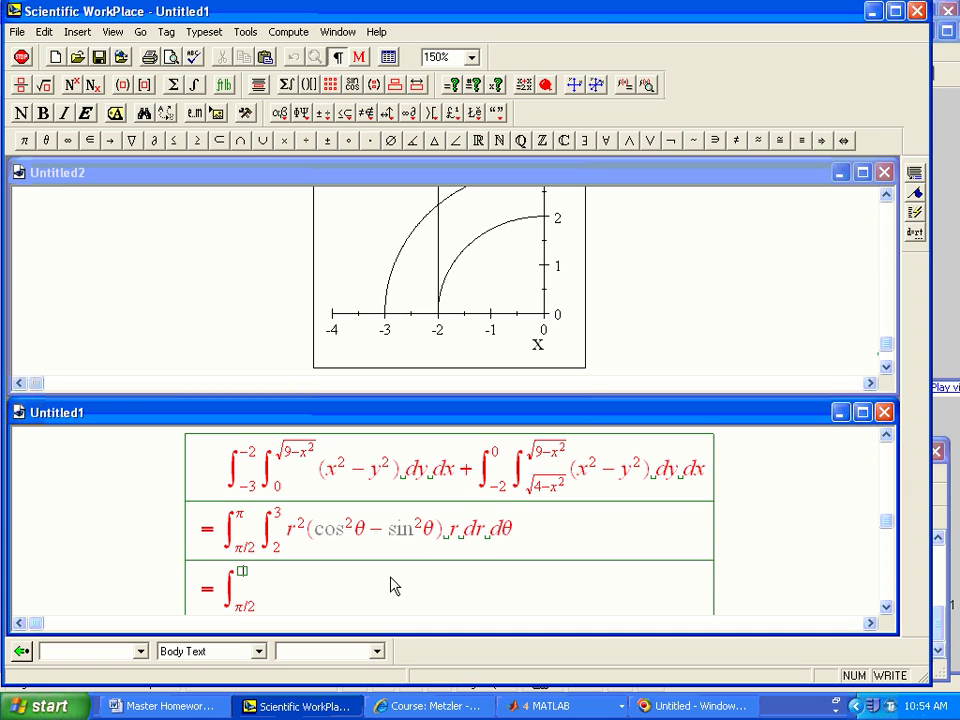
type("π")
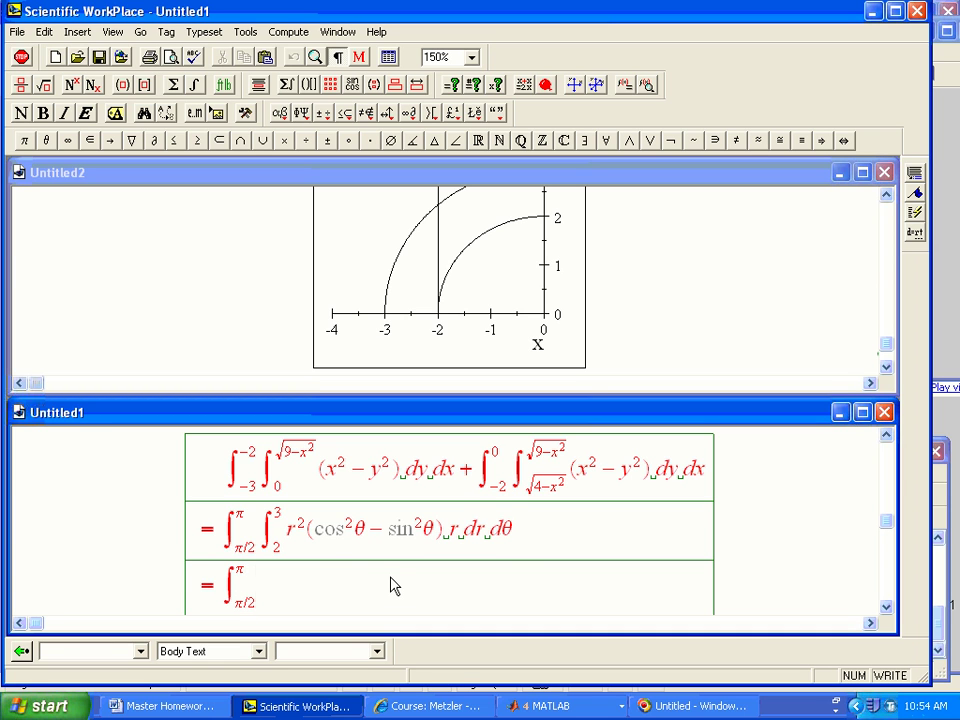
key("Right")
key("ctrl+i")
key("ctrl+l")
type("2")
key("ctrl+h")
type("3")
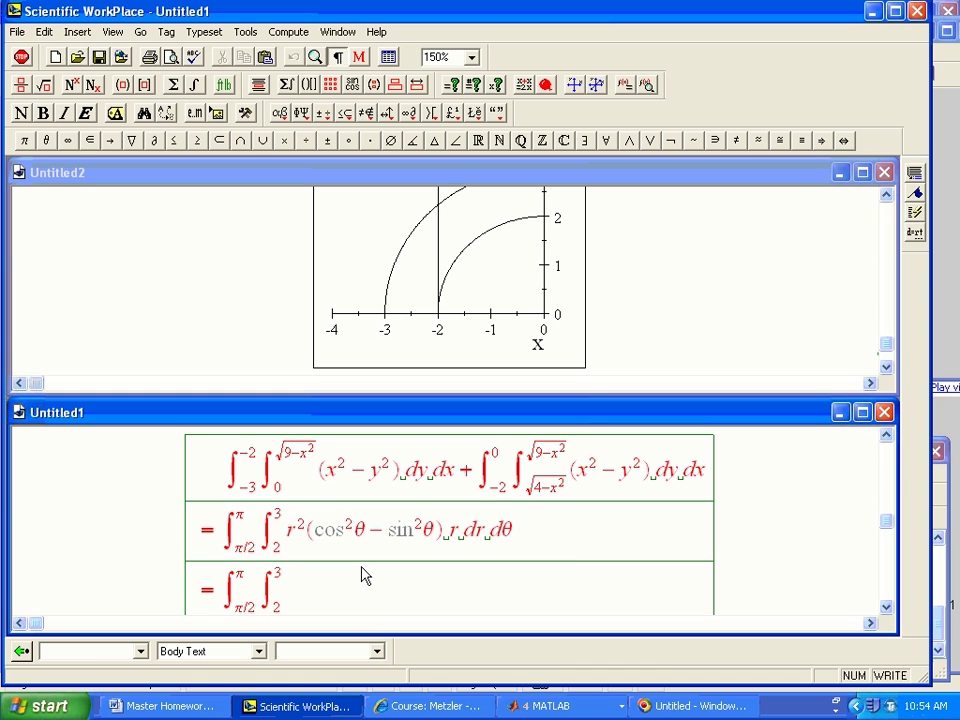
key("Right")
- Enter the simplified integrand r³ cos 2θ dr dθ
type("r")
key("ctrl+h")
type("3")
key("Right")
type("cos2")
key("ctrl+g")
key("q")
type("dr d")
key("ctrl+g")
key("q")
- Check the circle equations below, then start a new '=' row under the last equation
left_click(887, 609)
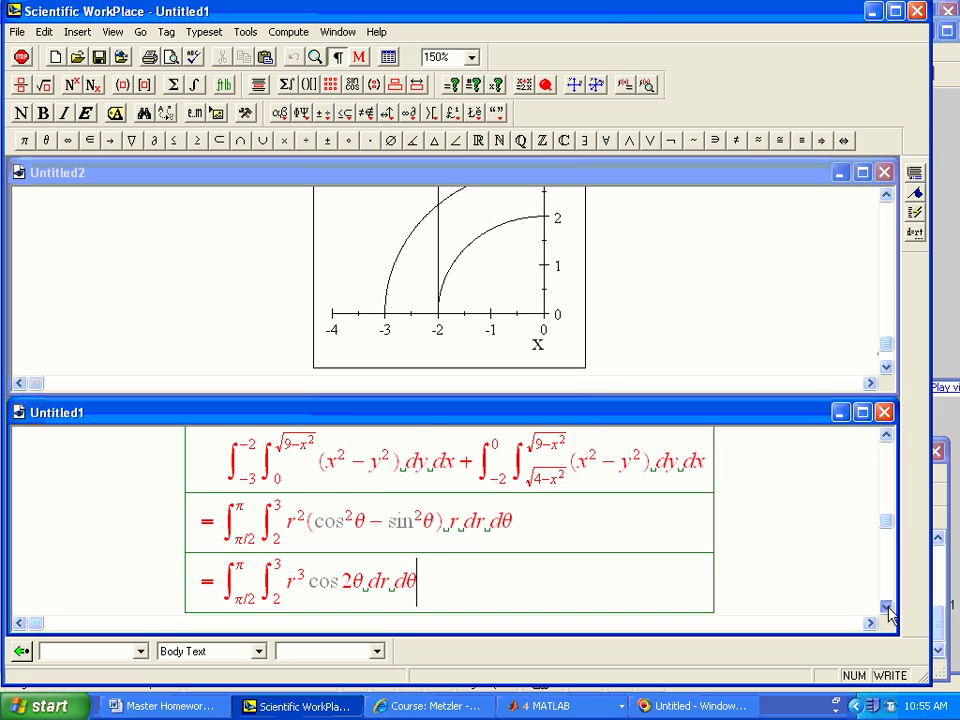
left_click(887, 437)
key("Return")
type("=")
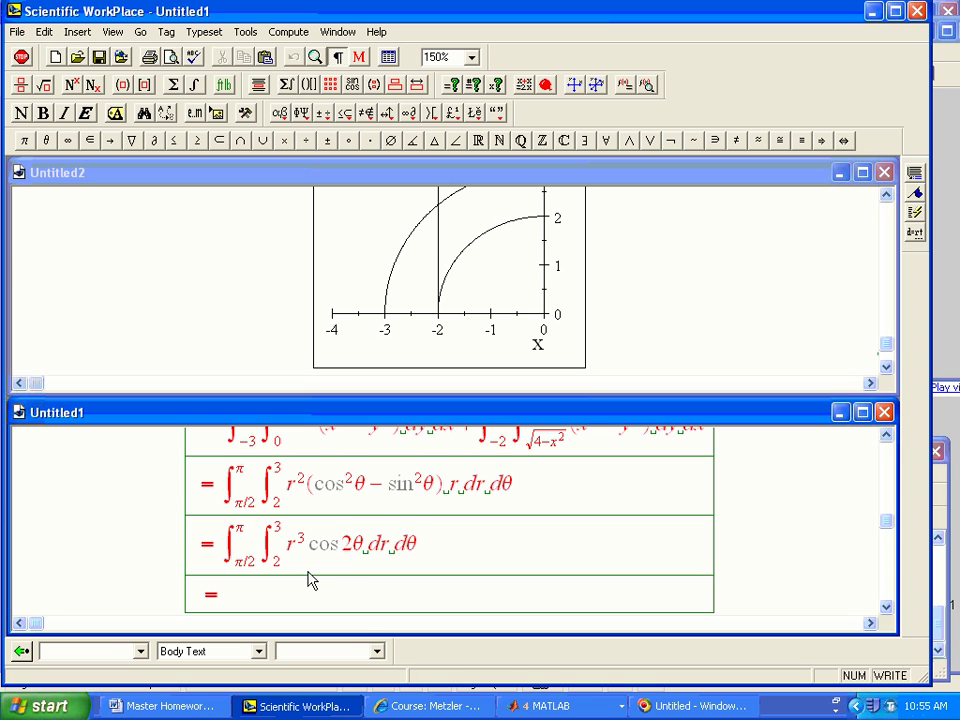
- Insert an integral from π/2 to π with cos 2θ followed by square brackets
key("ctrl+i")
type("π/2")
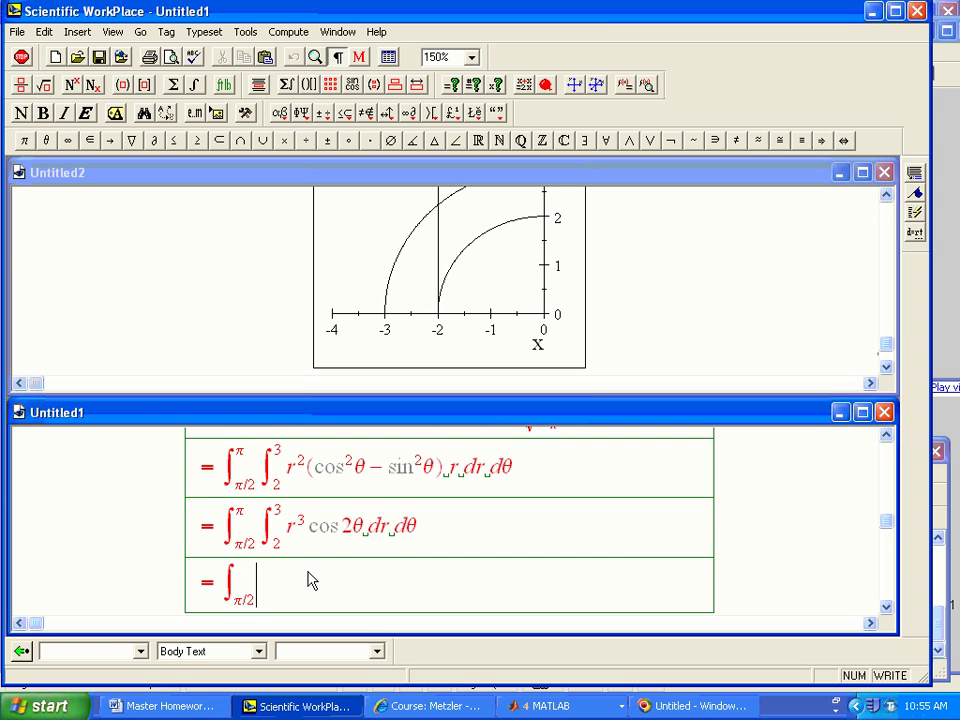
key("Tab")
type("π} cos 2θ")
key("ctrl+bracketleft")
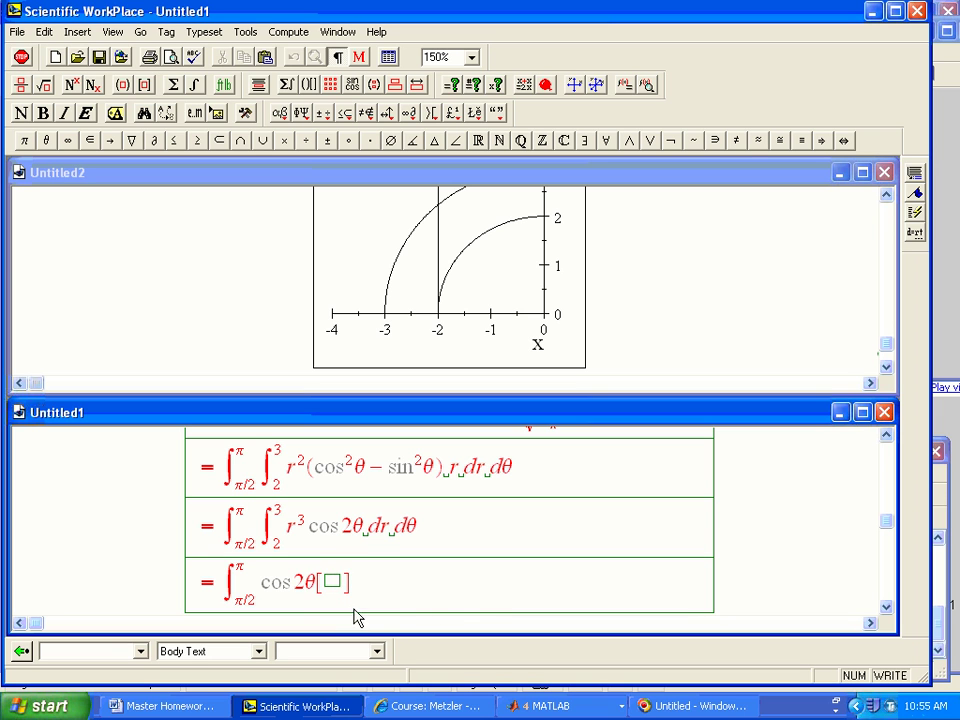
- Fill the brackets with the inner integral ∫ from 2 to 3 of r³ dr
key("ctrl+i")
key("ctrl+l")
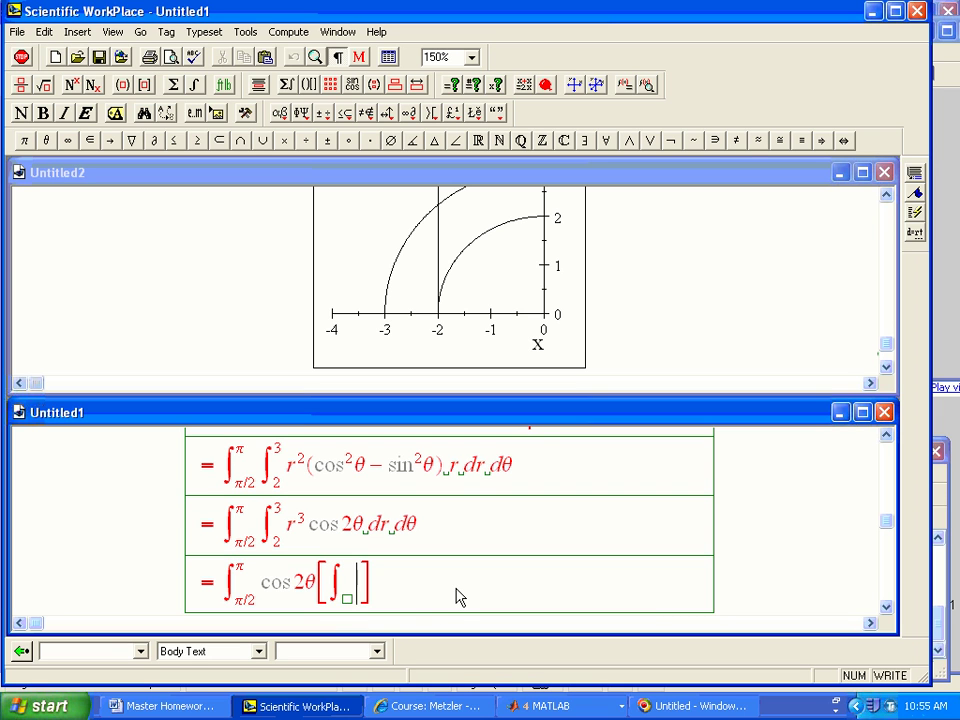
type("2")
key("ctrl+h")
type("3")
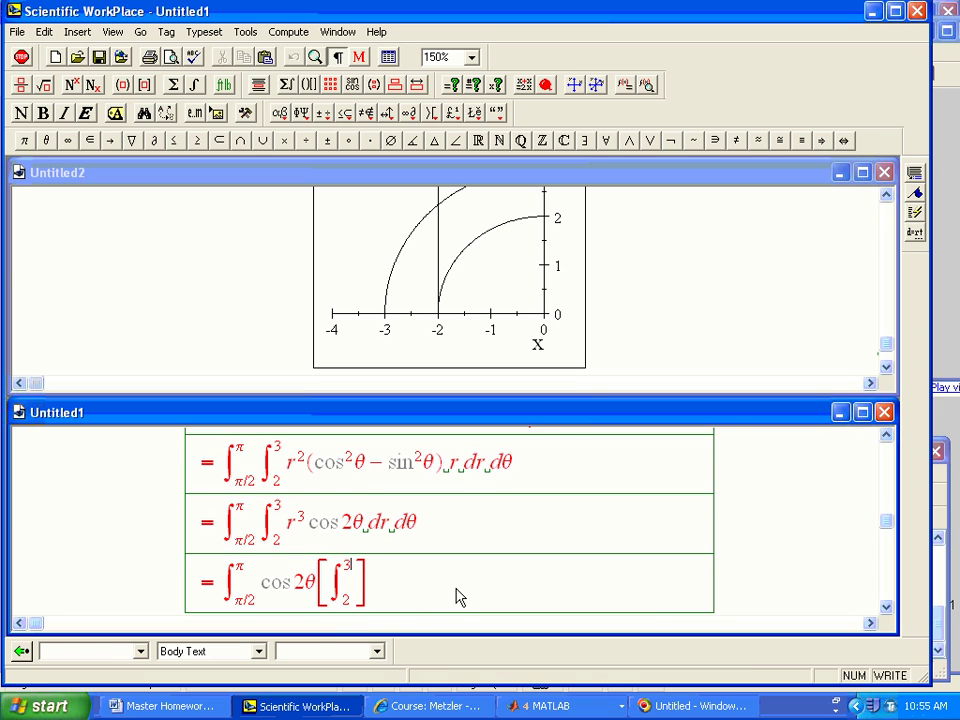
key("space")
type("r")
key("ctrl+h")
type("3")
key("space")
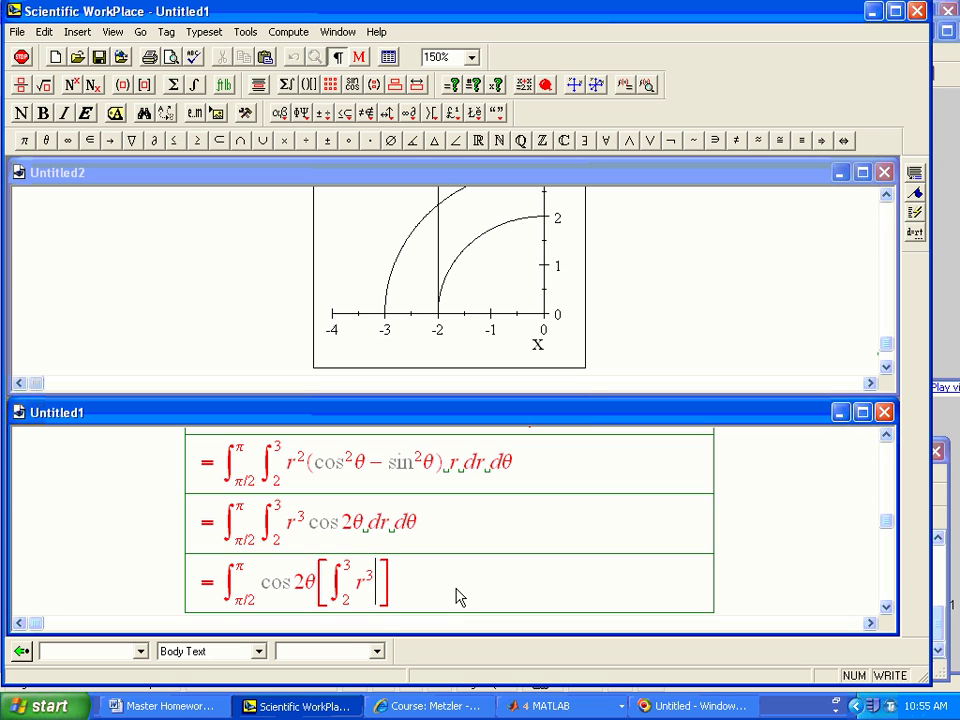
key("ctrl+space")
type("dr")
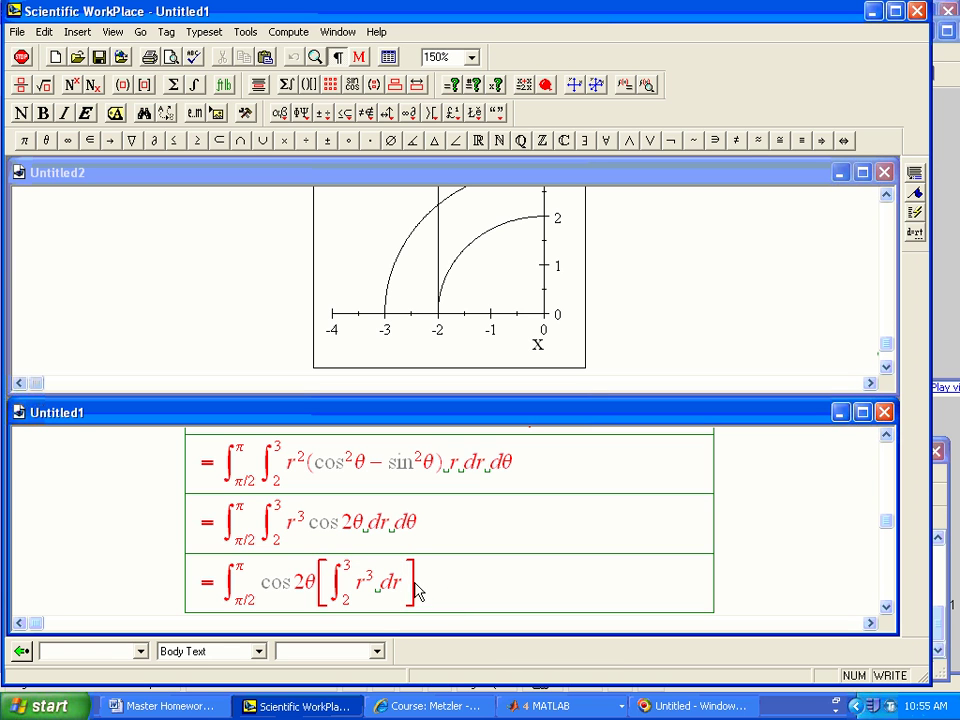
- Close the line with dθ after the bracket and add a new row below
left_click(427, 594)
key("ctrl+space")
type("d")
key("ctrl+g")
key("q")
key("Return")
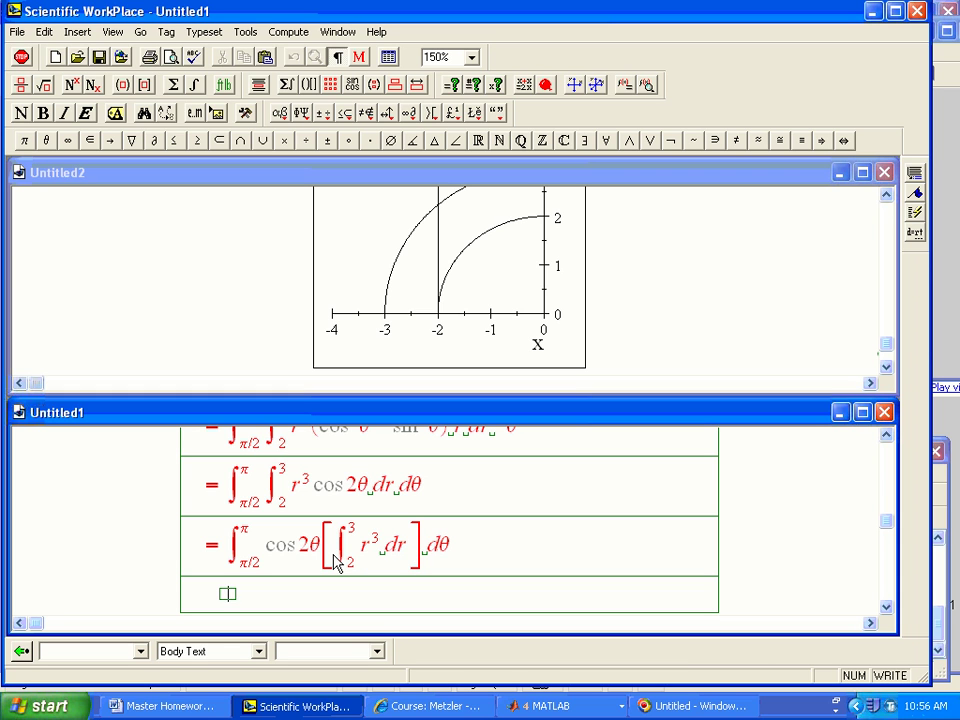
- Type the integral ∫₂³ r³ dr in the new row
key("ctrl+i")
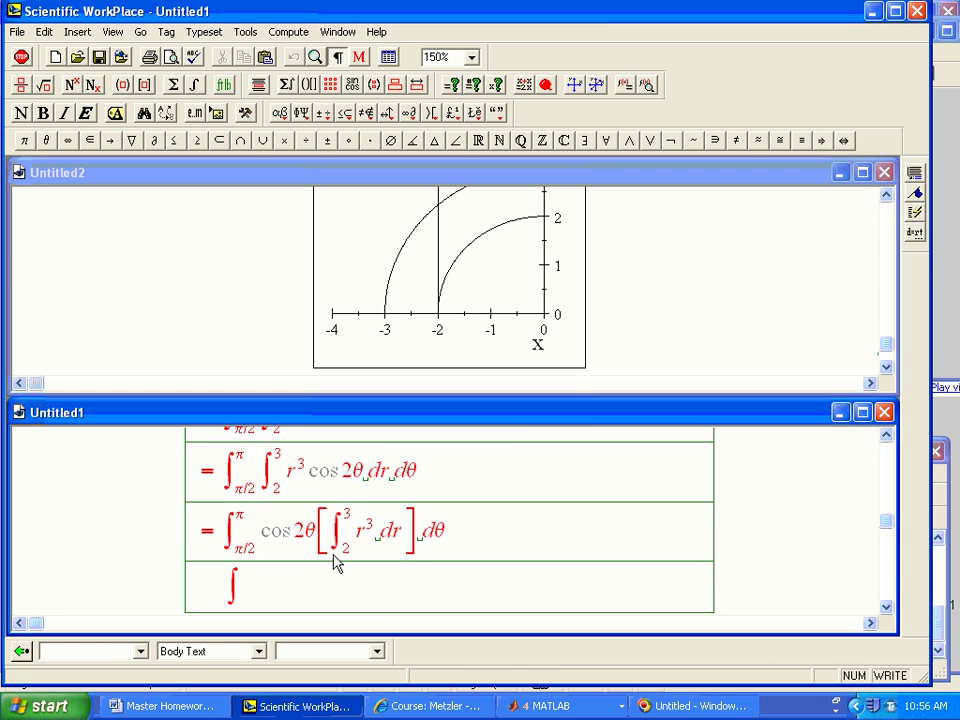
key("ctrl+l")
type("2")
key("ctrl+h")
type("3")
key("Right")
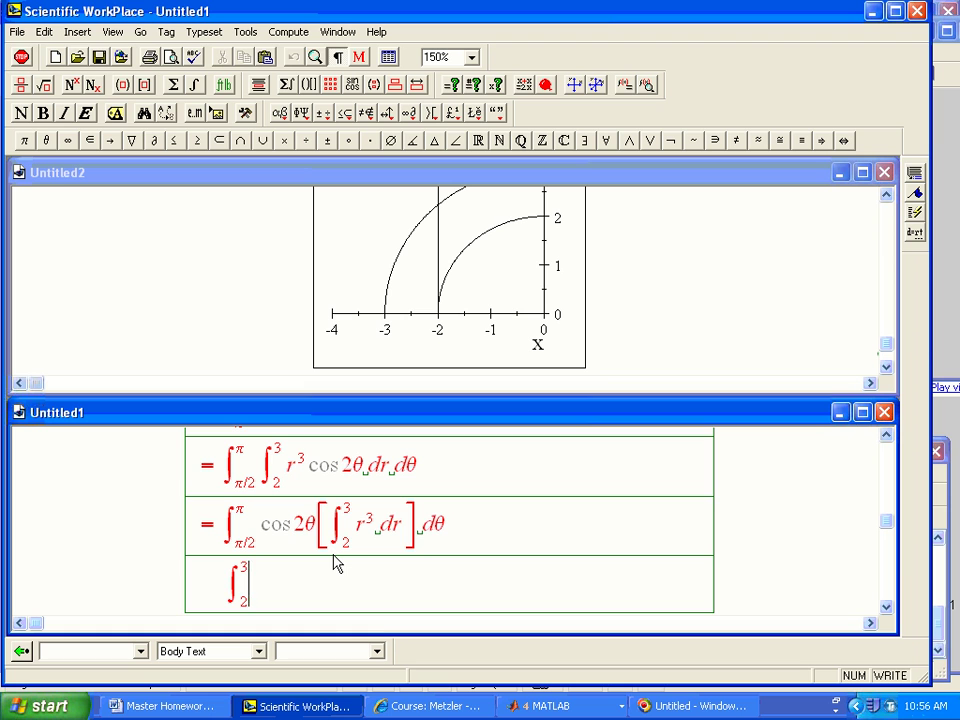
type("r")
key("ctrl+h")
type("3")
key("Right")
key("ctrl+space")
type("dr")
- Wrap ∫₂³ r³ dr in expanding square brackets
key("shift+Left")
key("shift+Left")
key("shift+Left")
key("shift+Left")
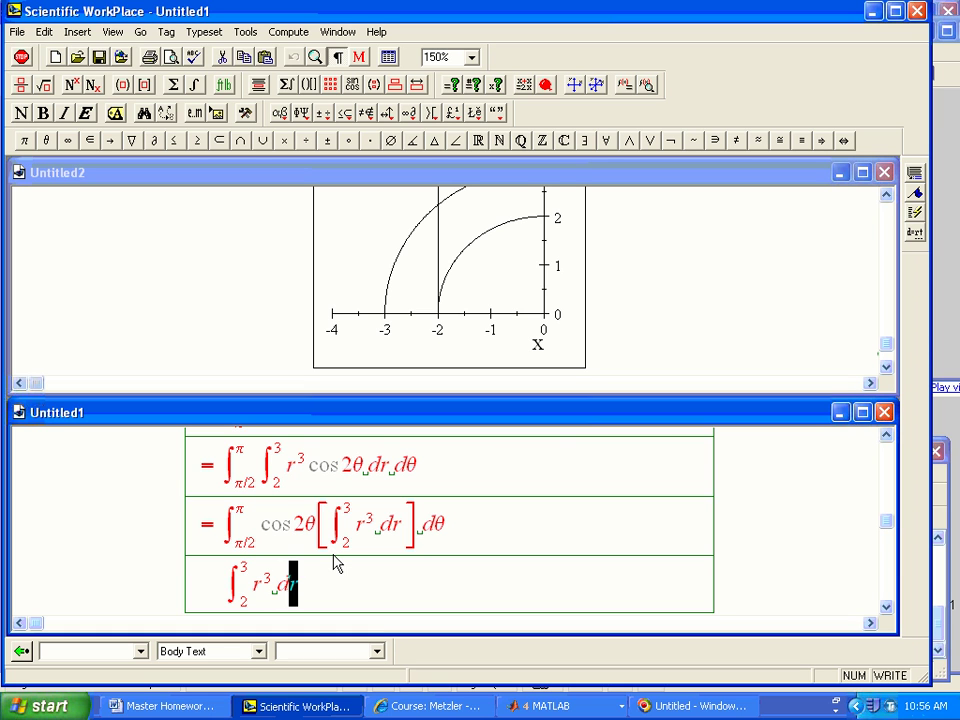
scroll(335, 565, "up", 3)
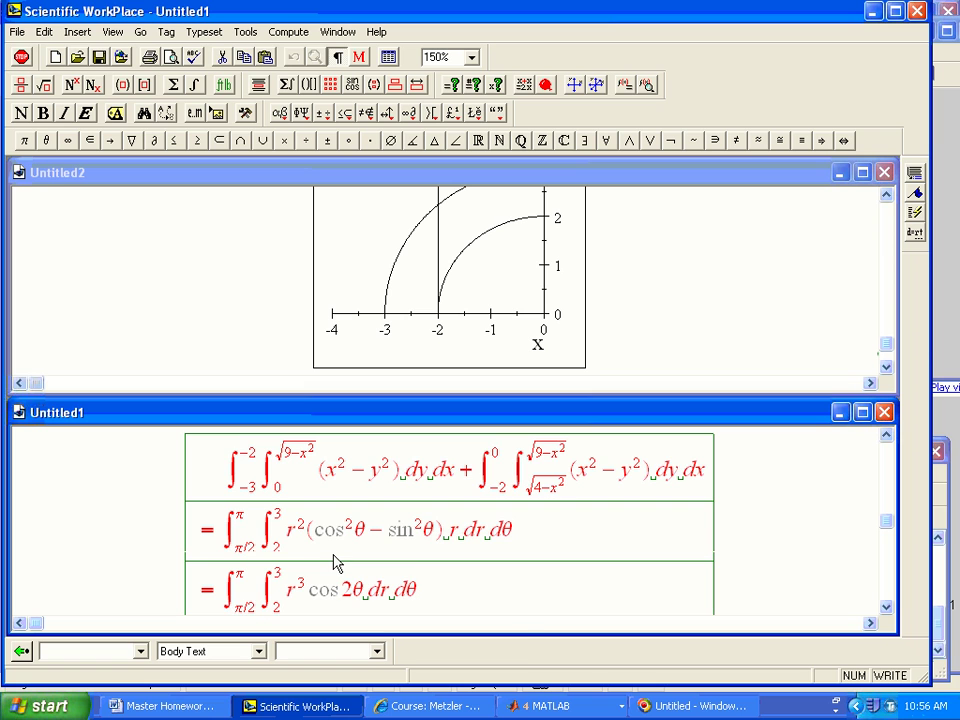
scroll(551, 579, "down", 3)
left_click(308, 584)
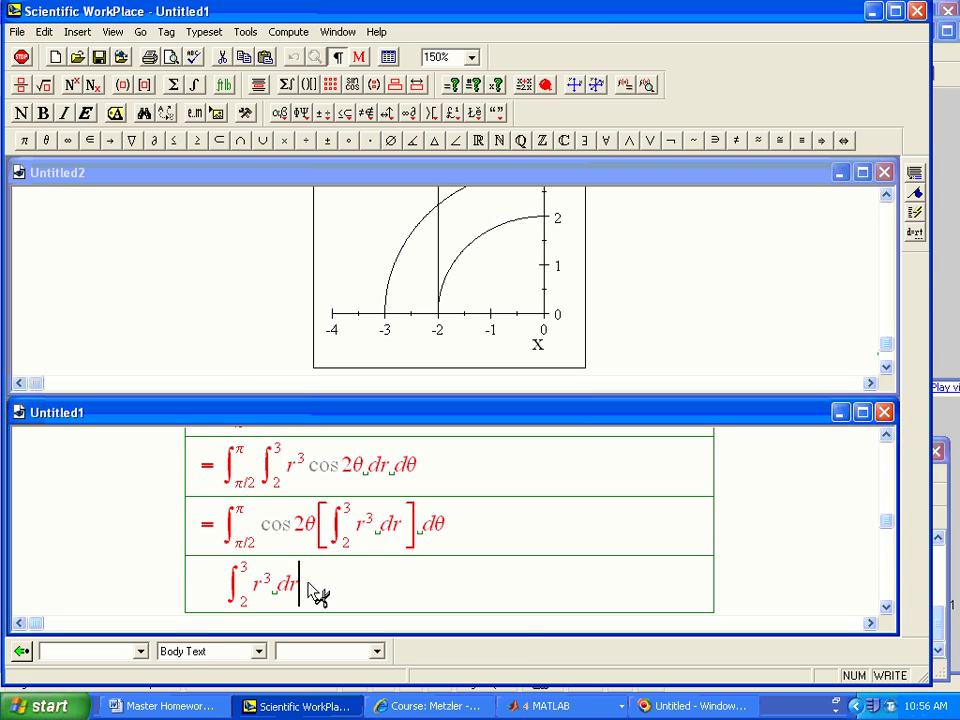
key("shift+Left")
key("shift+Left")
key("shift+Left")
key("shift+Left")
key("shift+Left")
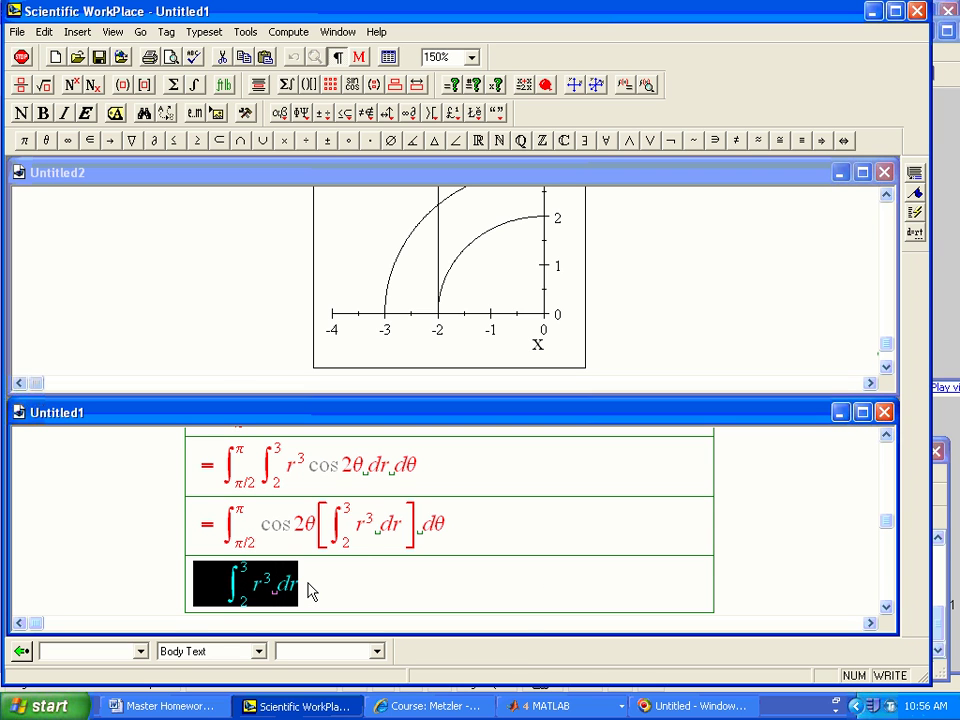
key("ctrl+bracketleft")
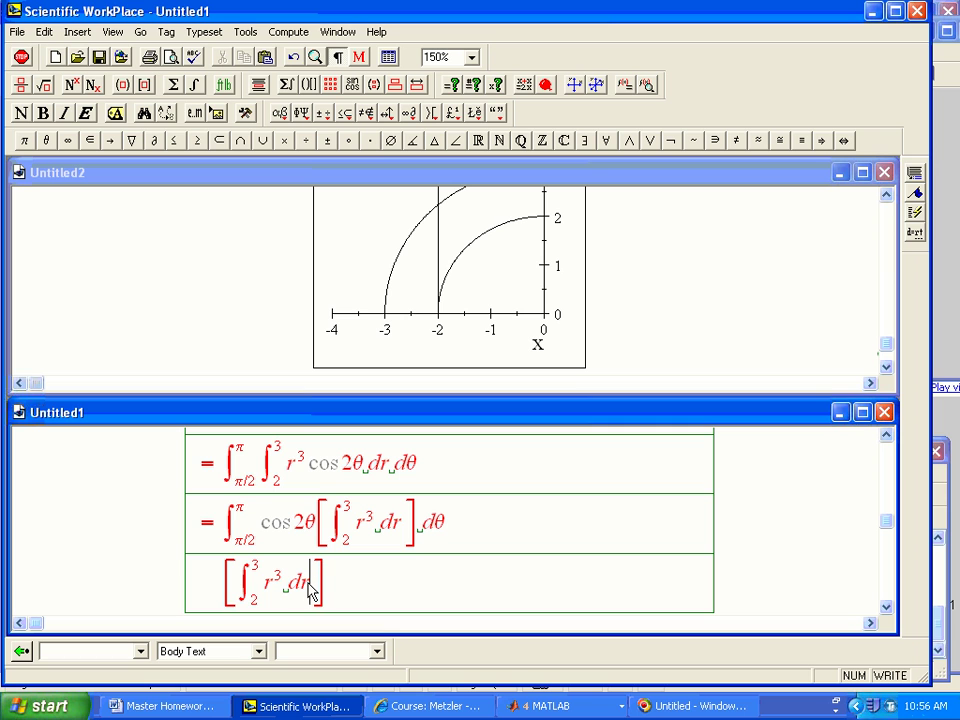
- Add = and a second bracket pair holding the ∫ from π/2 to π of cos 2θ dθ from above
left_click(226, 590)
type("=")
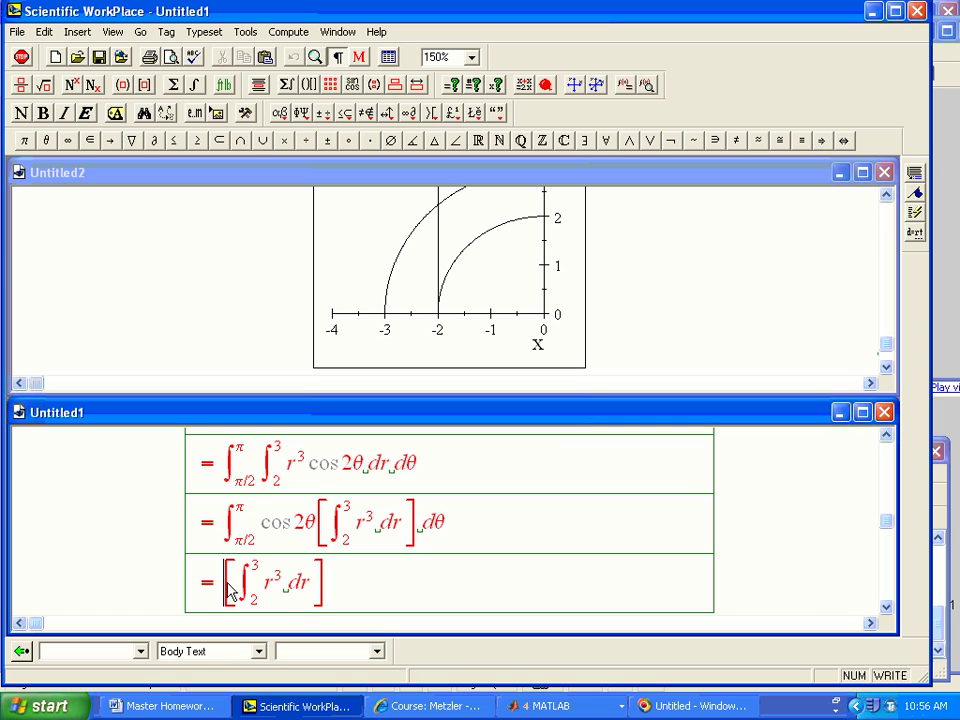
key("ctrl+bracketleft")
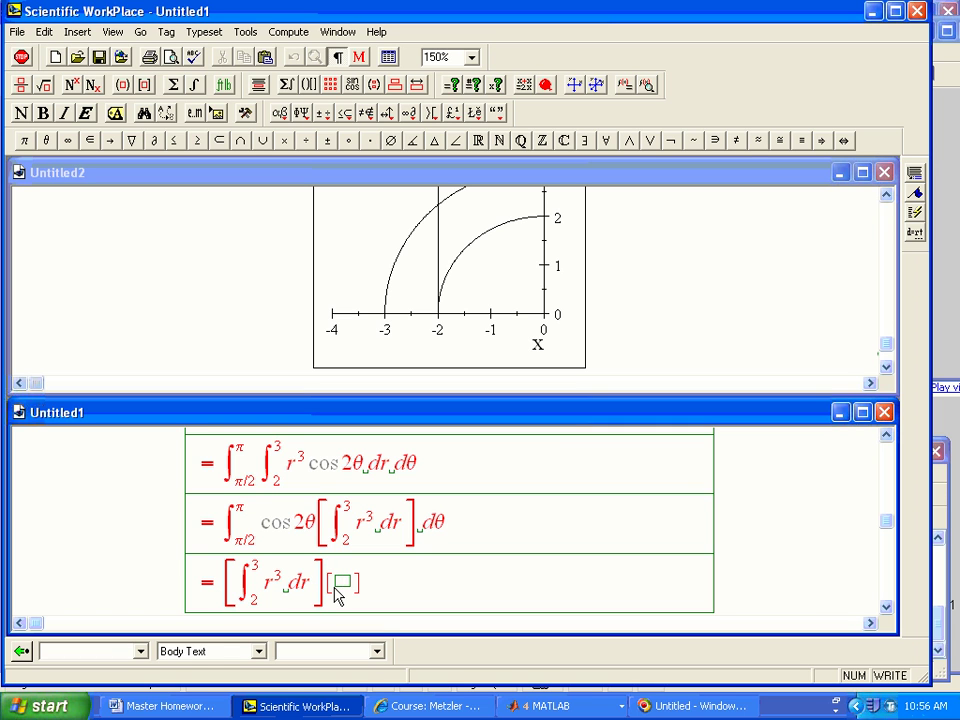
left_click_drag(242, 540, 316, 538)
key("ctrl+c")
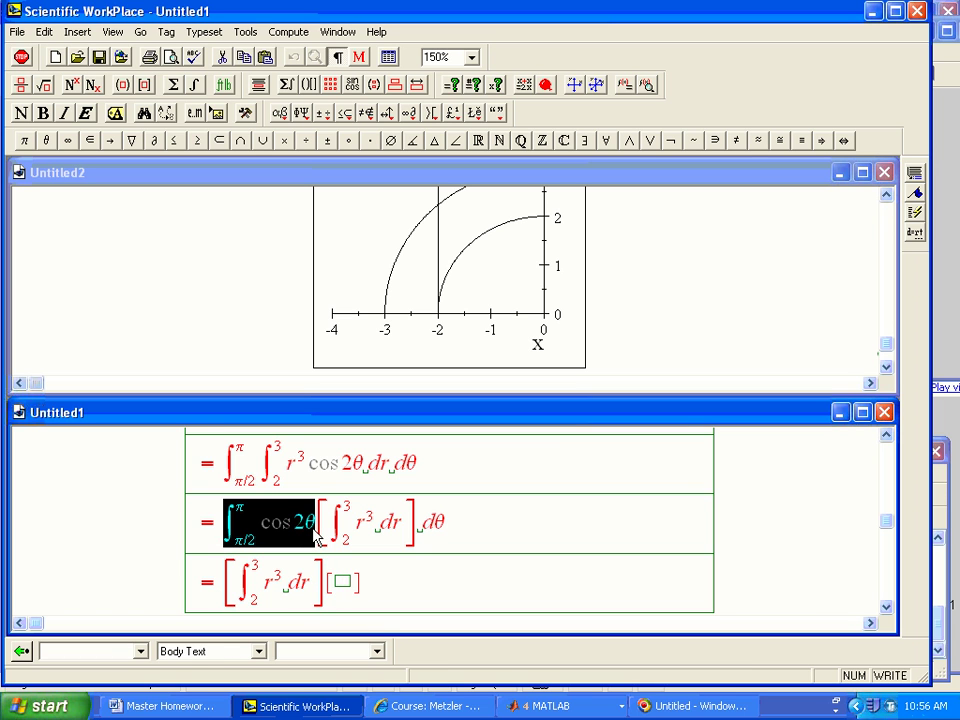
left_click(347, 578)
key("ctrl+v")
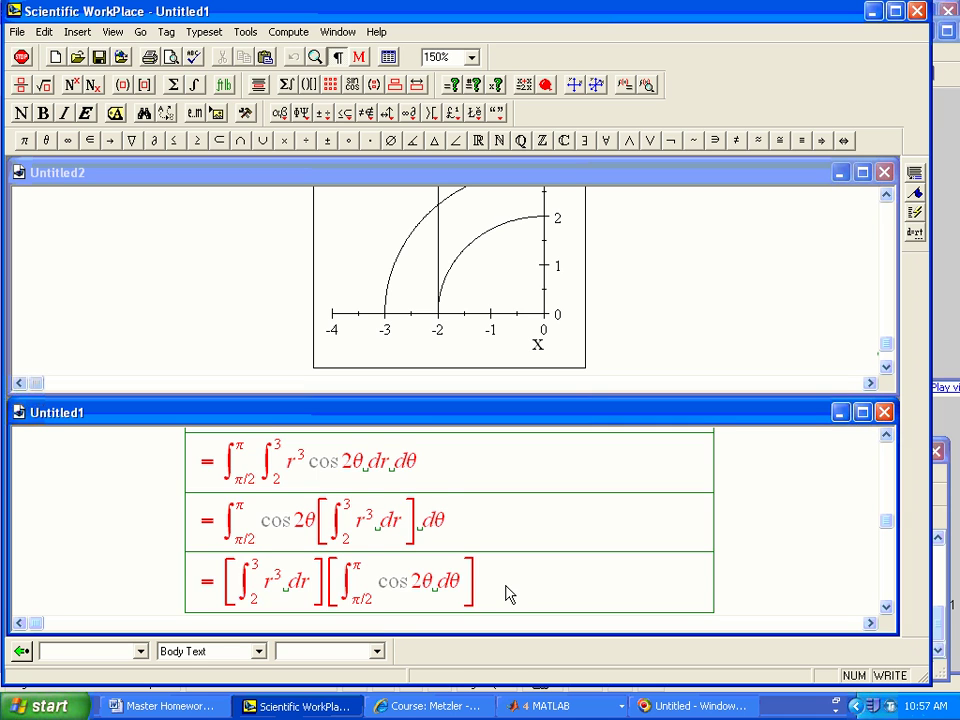
- Start a new row reading = ? [½ sin 2θ]
key("Return")
type("=")
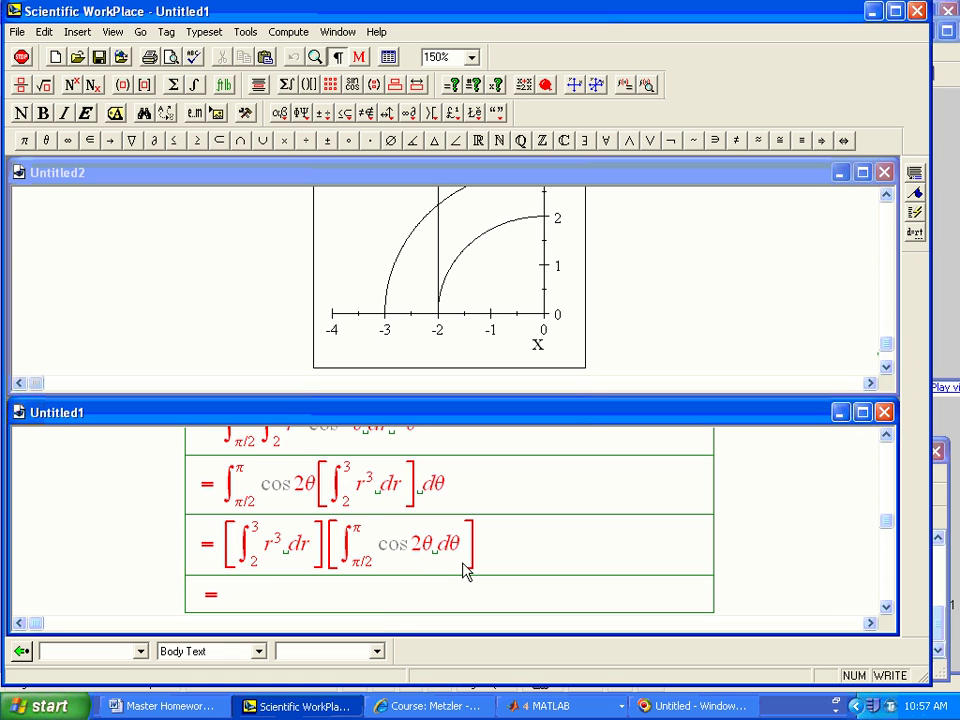
type("?")
key("ctrl+bracketleft")
key("ctrl+f")
type("1/")
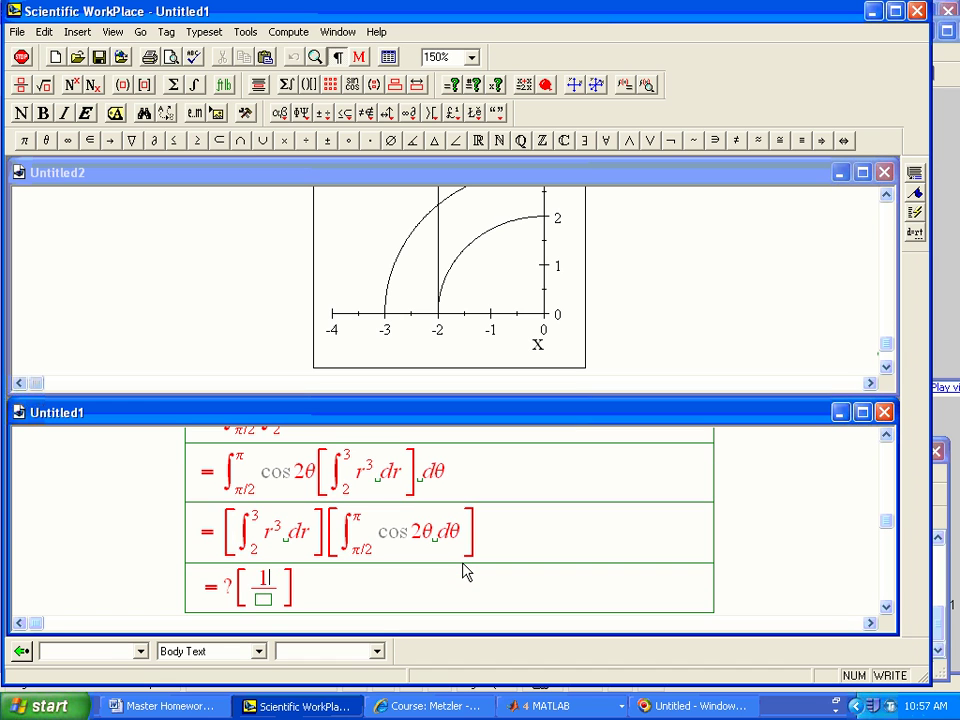
type("2")
key("Right")
type("sin2")
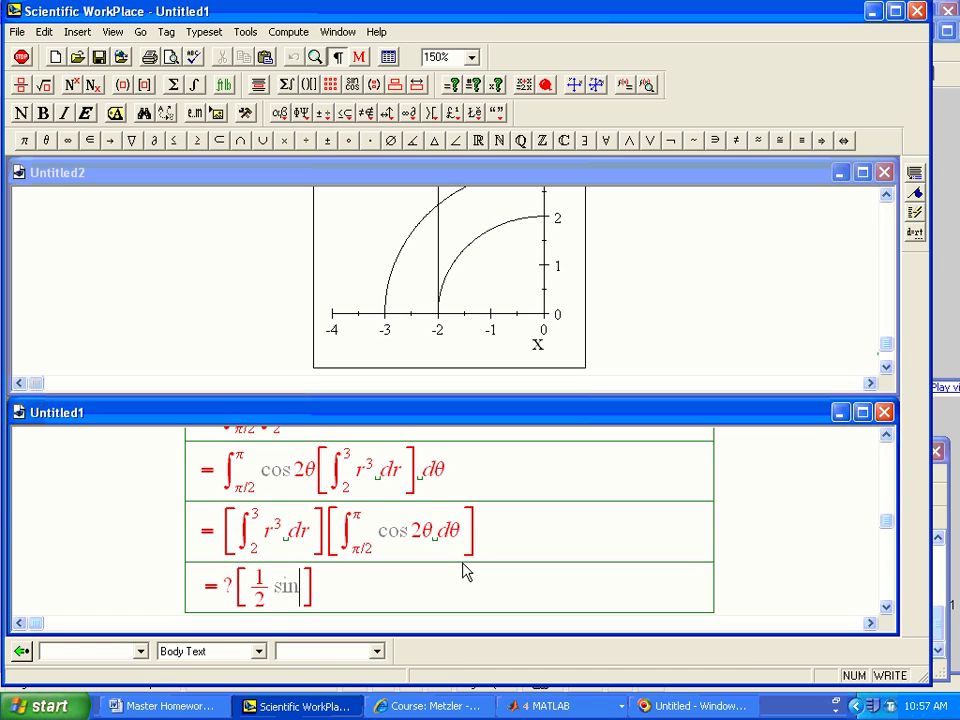
key("ctrl+g")
key("q")
- Give the bracket lower limit π/2 and upper limit π, then finish with = 0
key("ctrl+l")
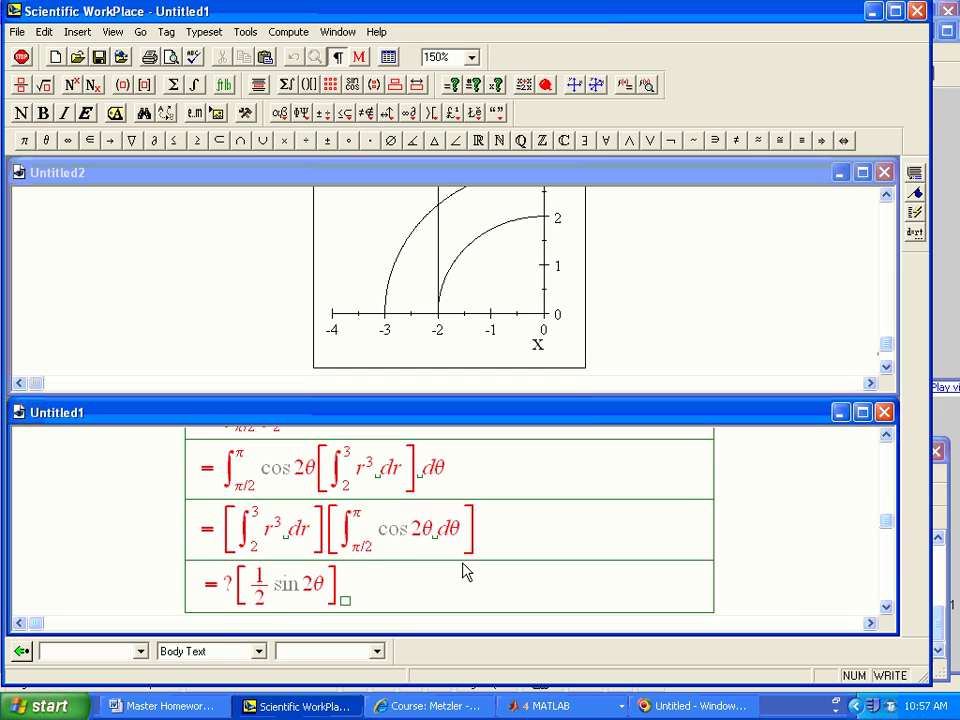
key("ctrl+g")
type("p")
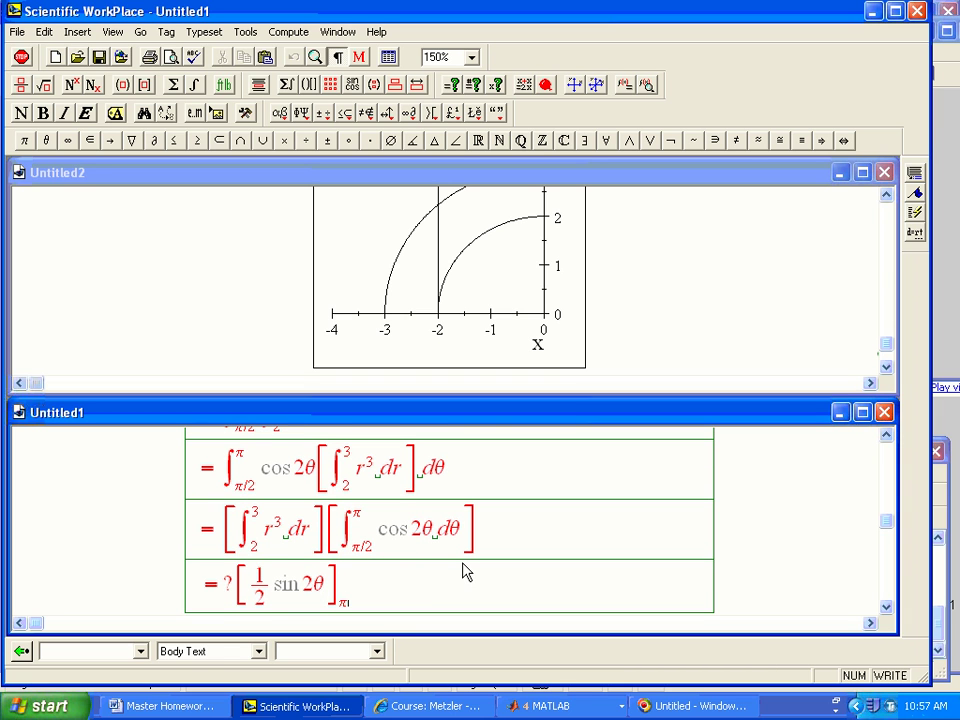
type("/2")
key("ctrl+h")
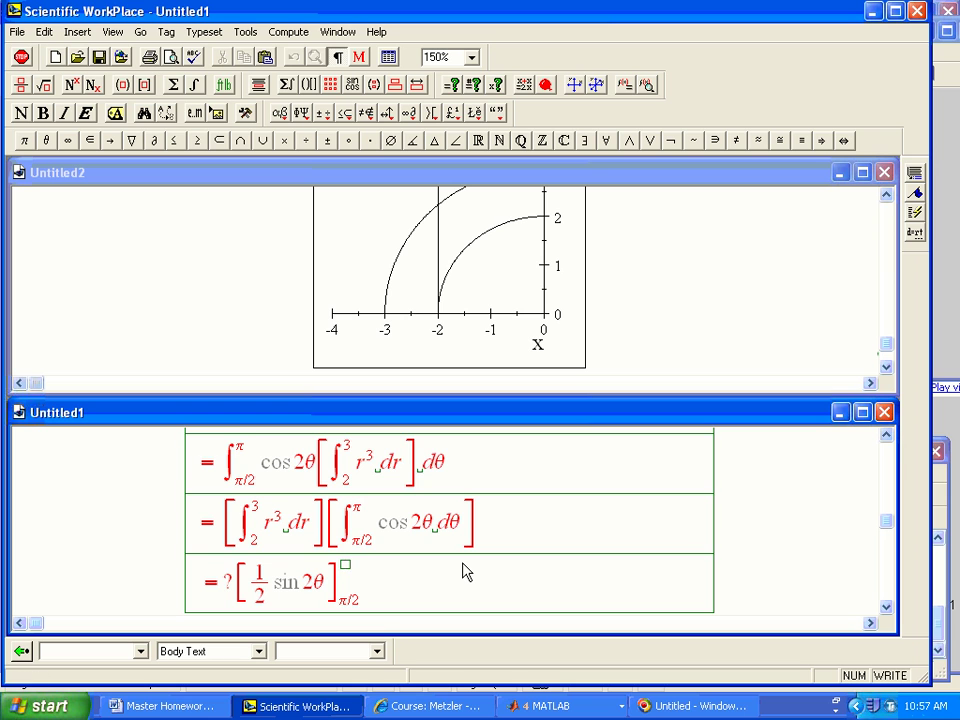
key("ctrl+g")
key("p")
key("Right")
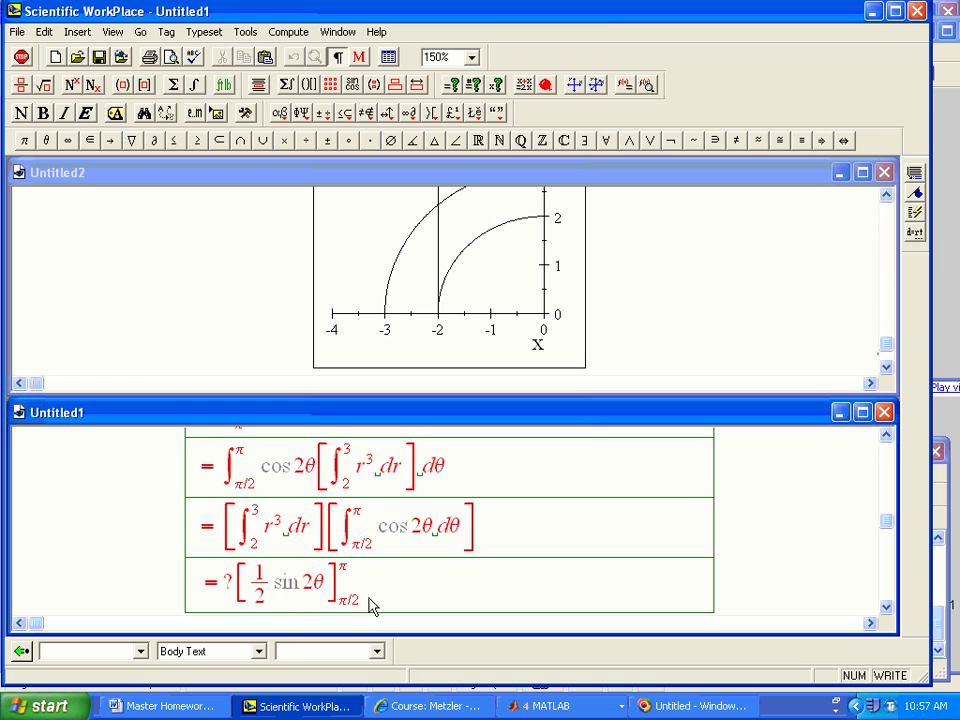
type("= 0")
scroll(887, 460, "up", 5)
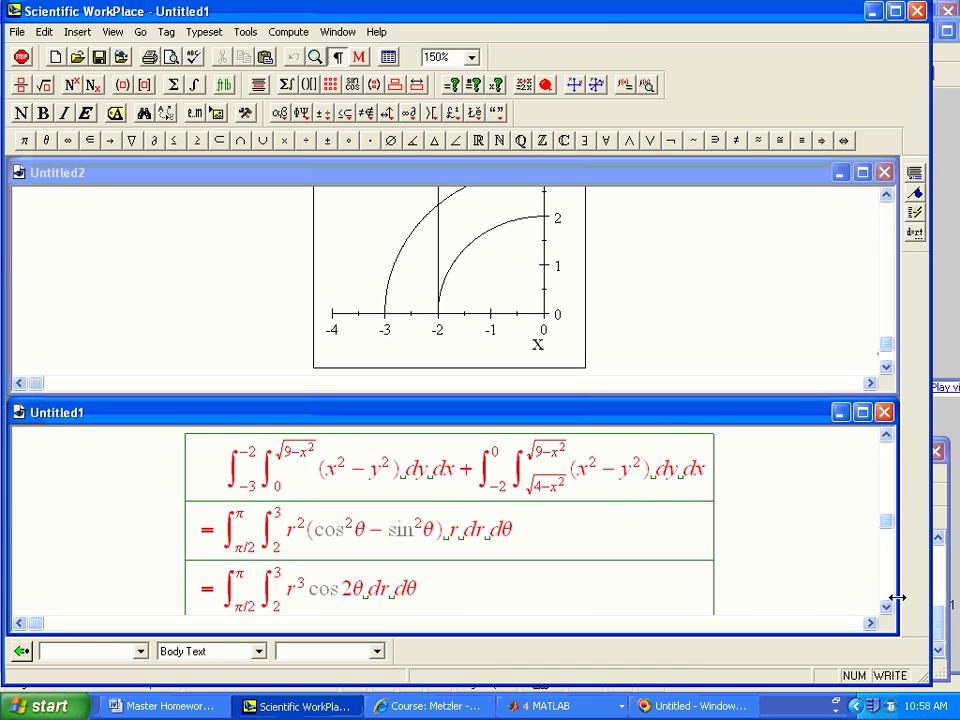
scroll(889, 605, "down", 5)
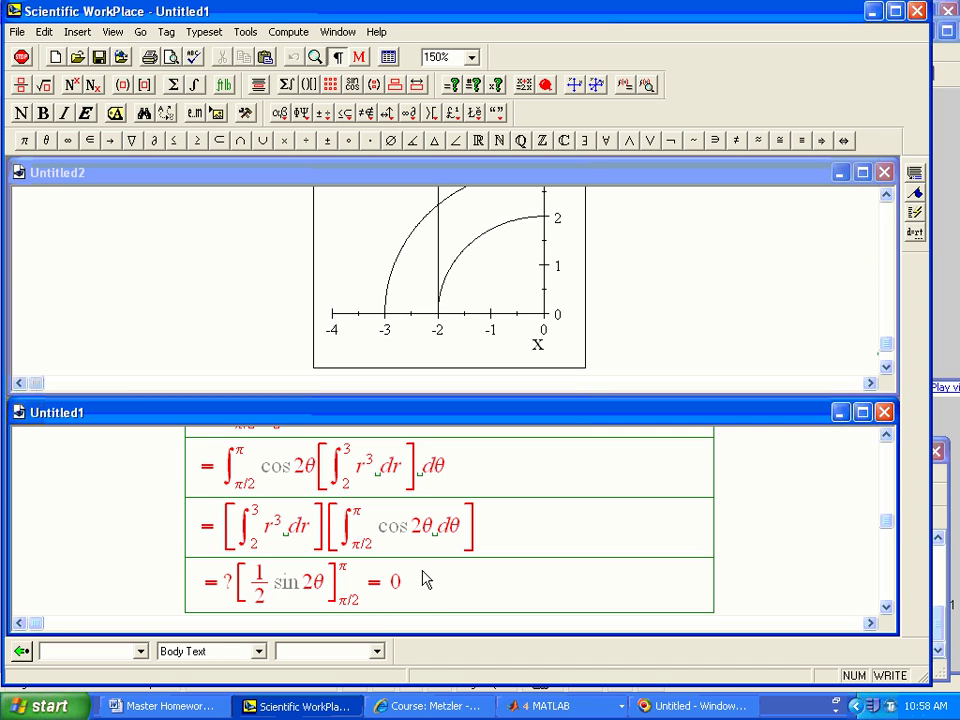
left_click(886, 438)
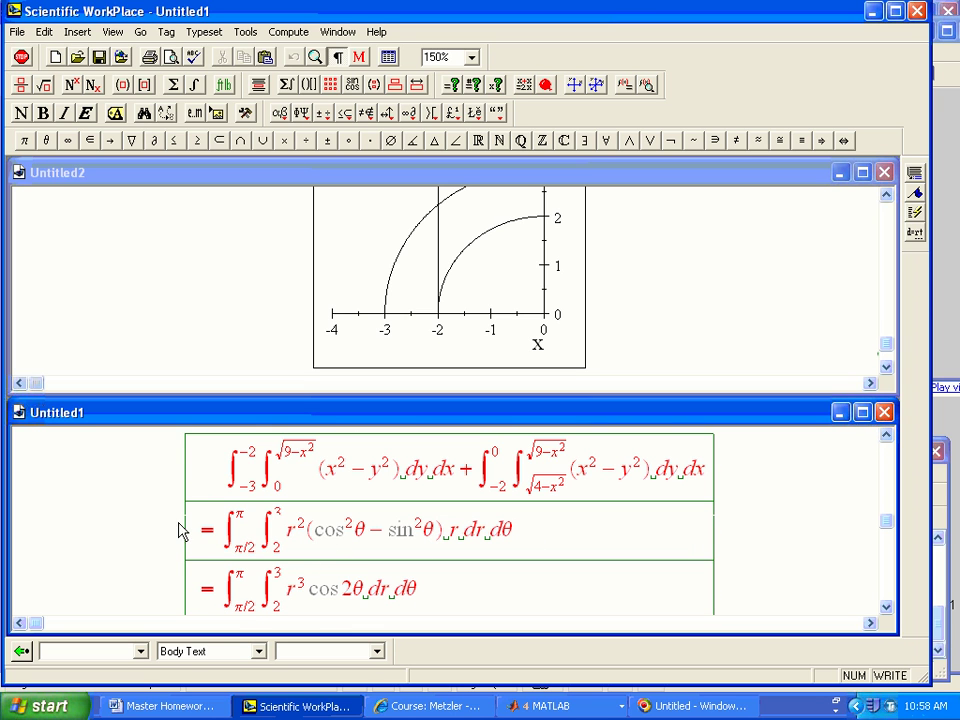
- Insert a new = row with the two integrals ∫ from π/2 to π and ∫₂³, followed by (x² − y²) r dr dθ
left_click(220, 537)
key("Return")
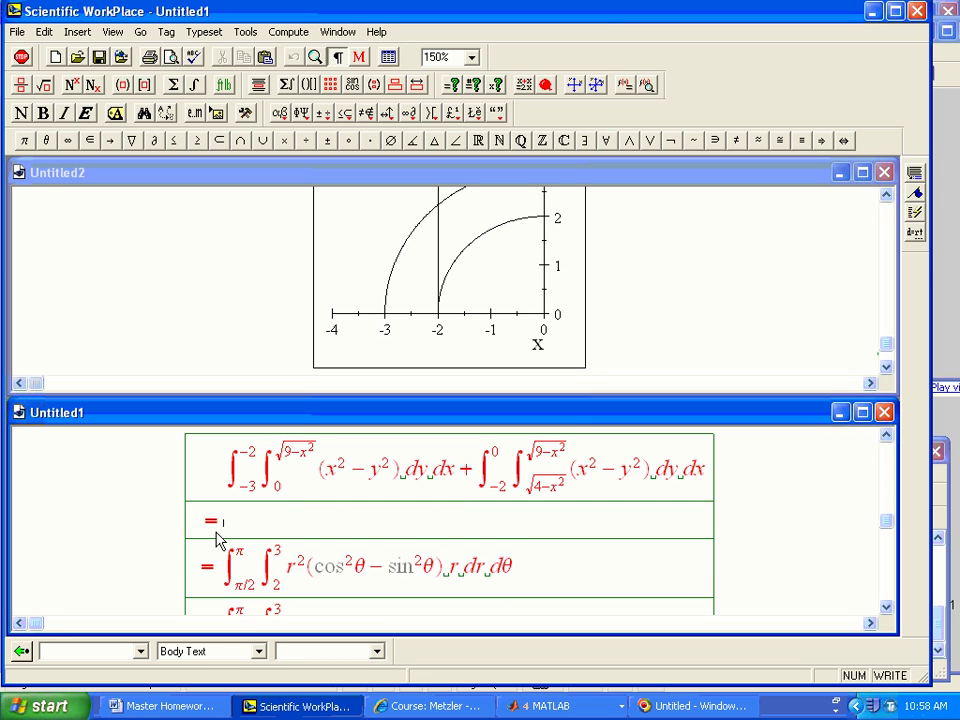
left_click_drag(228, 552, 280, 567)
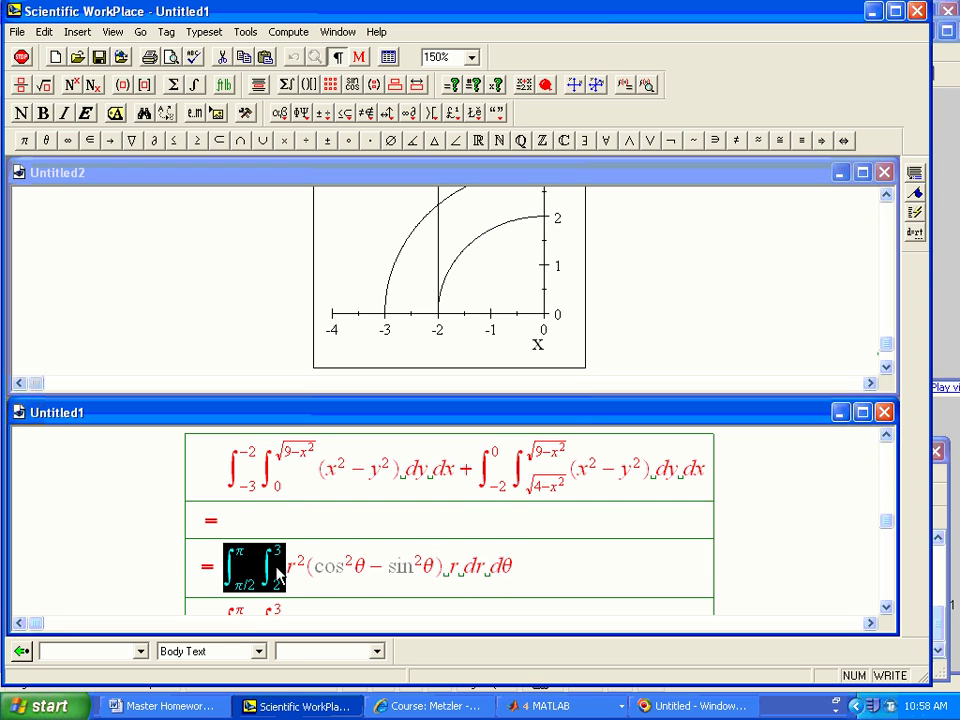
key("ctrl+c")
left_click(242, 523)
key("ctrl+v")
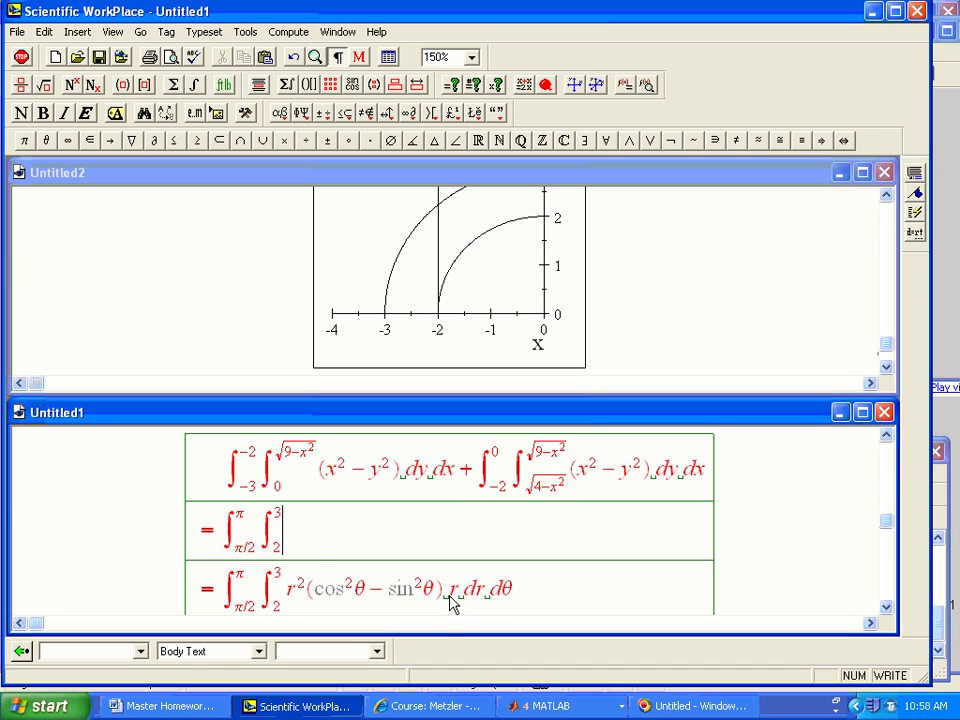
type("(x^2 -y")
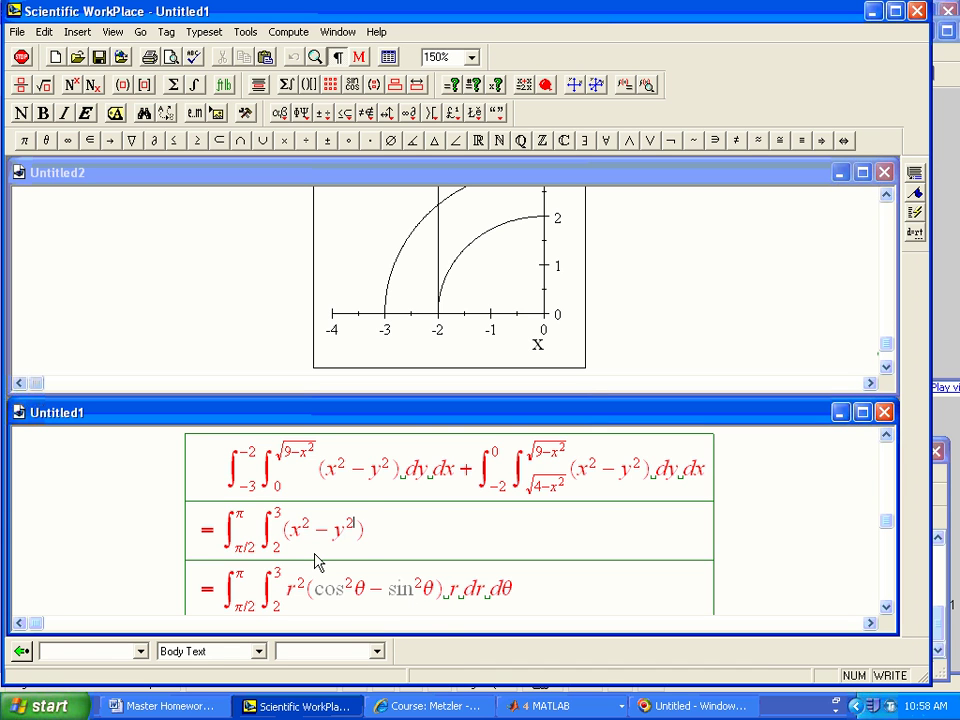
type("^2")
type("r dr dθ")
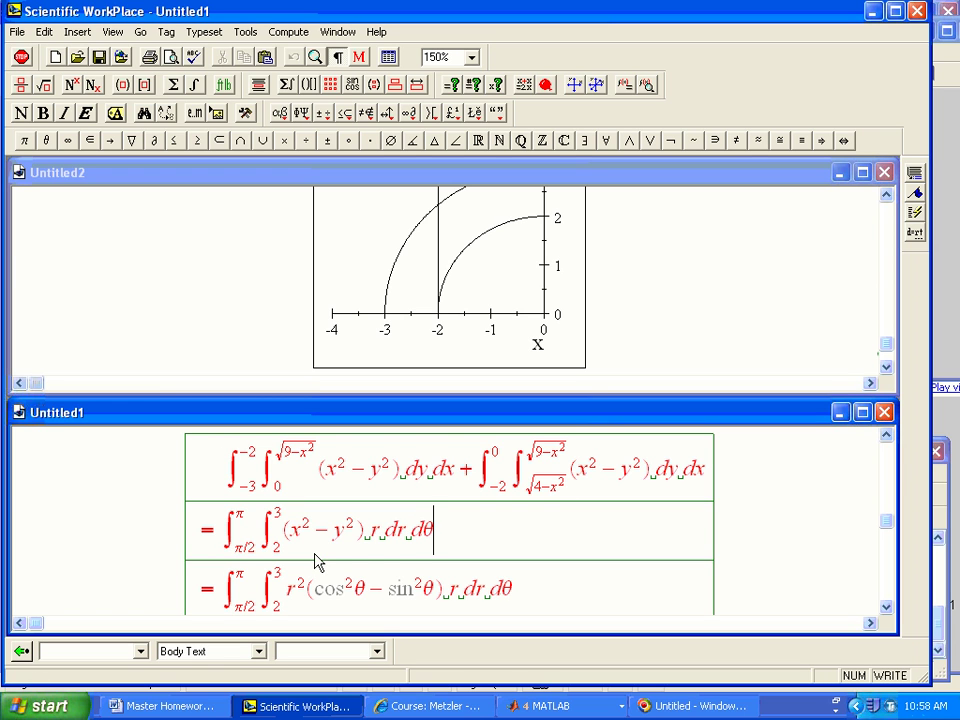